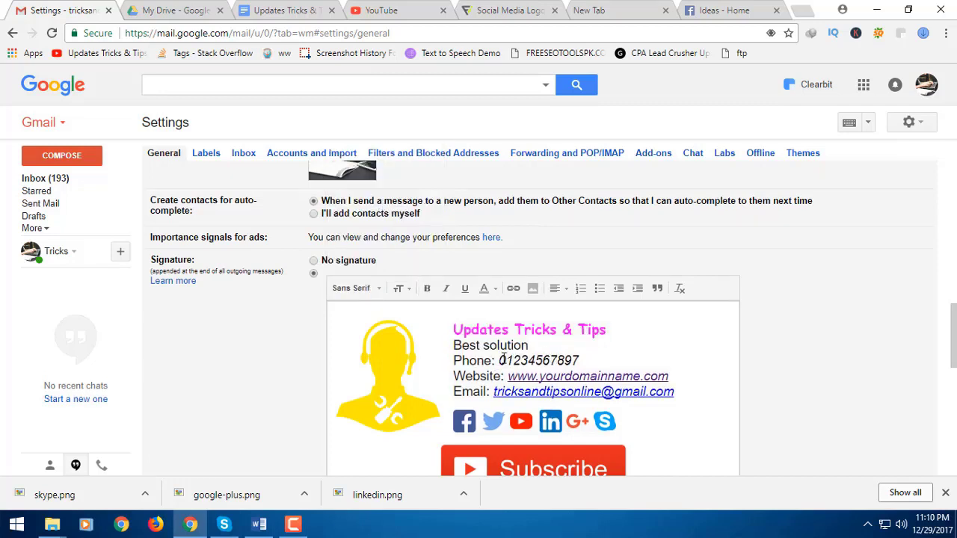
Change the font of the signature's business detail lines
drag(453, 340, 675, 395)
click(355, 288)
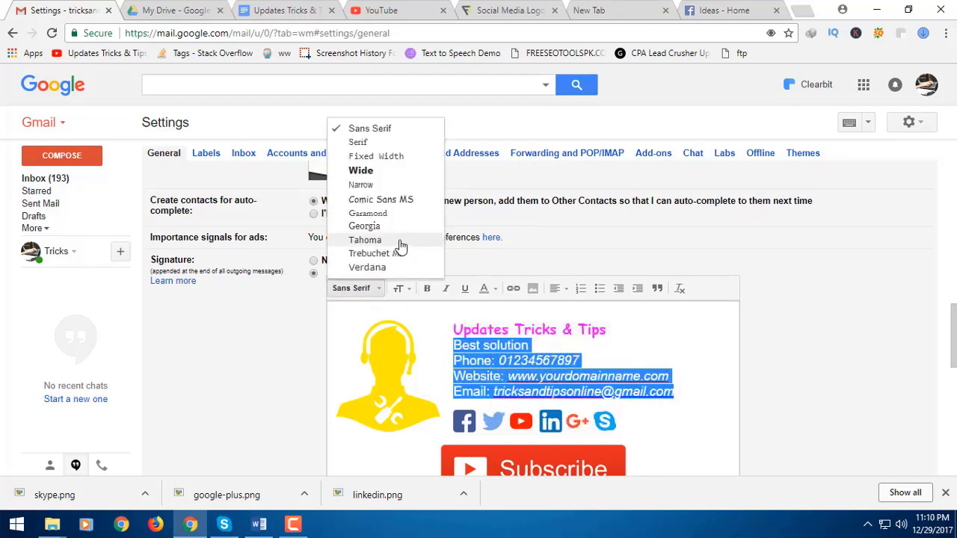
click(376, 155)
click(708, 395)
scroll(613, 308, down, 1)
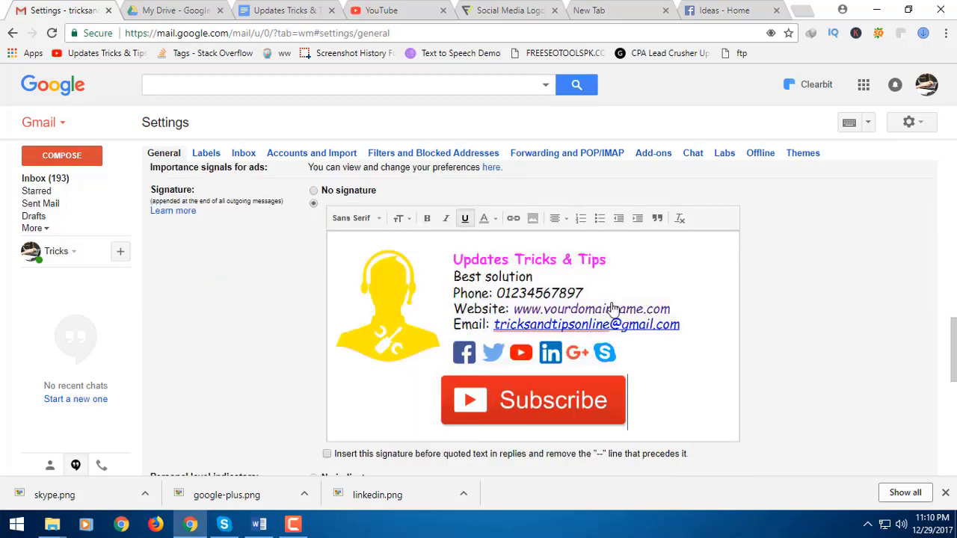
click(613, 308)
click(769, 329)
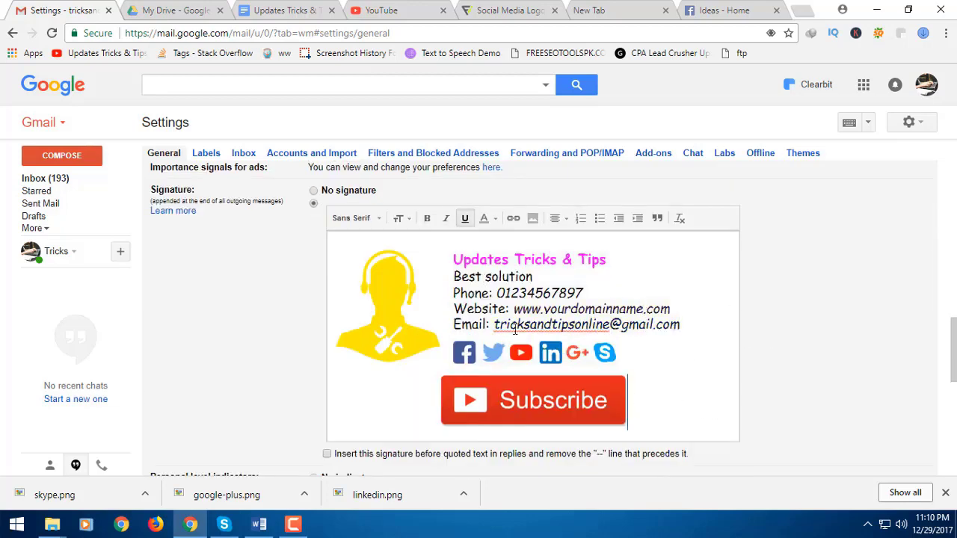
Apply a different font to the signature text from title to email
drag(454, 260, 641, 324)
click(351, 218)
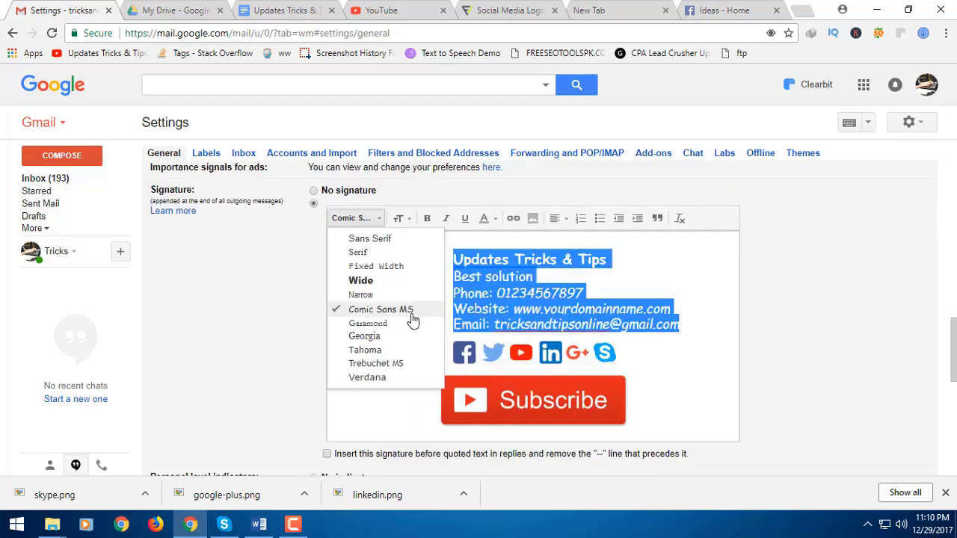
click(355, 322)
click(635, 288)
scroll(739, 320, up, 1)
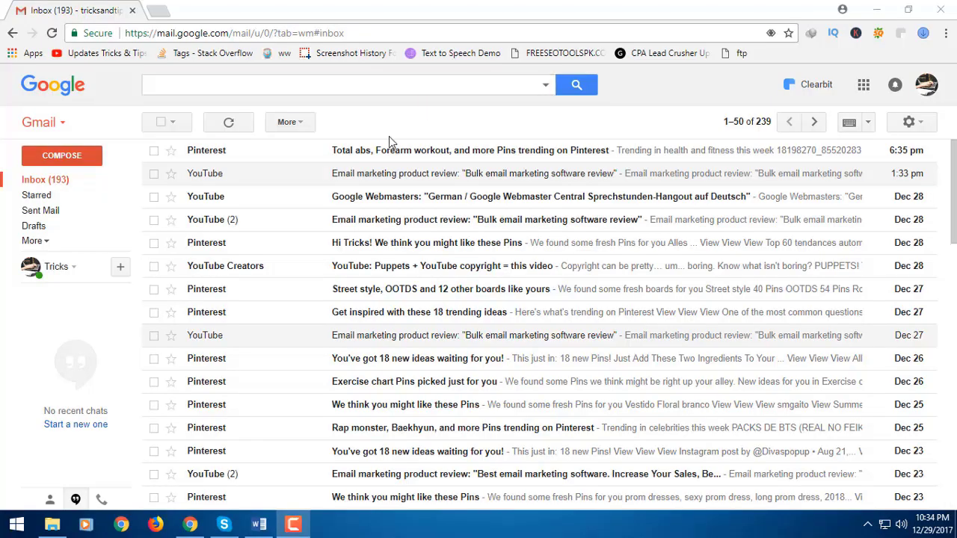
scroll(421, 280, down, 5)
scroll(421, 279, up, 5)
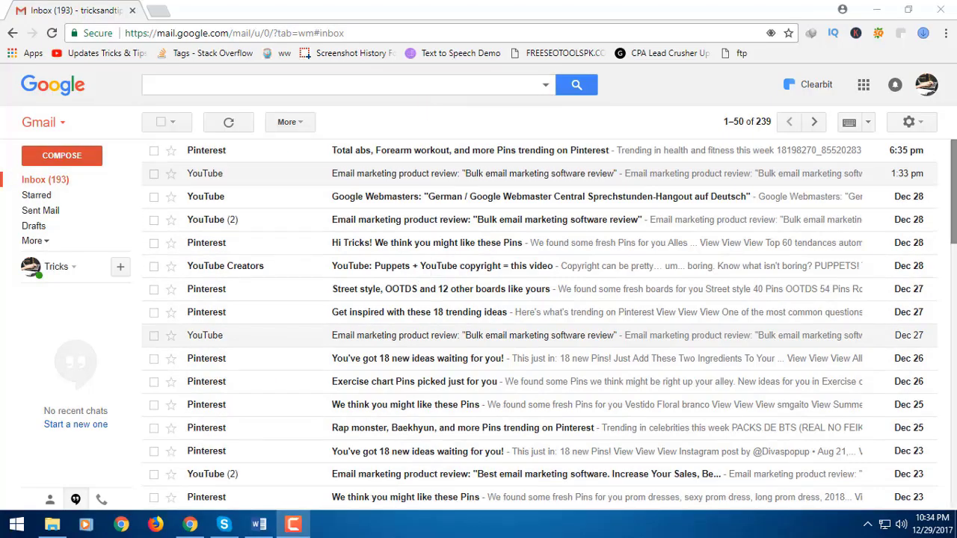
Open Gmail's full settings page and scroll to the Signature section
click(911, 121)
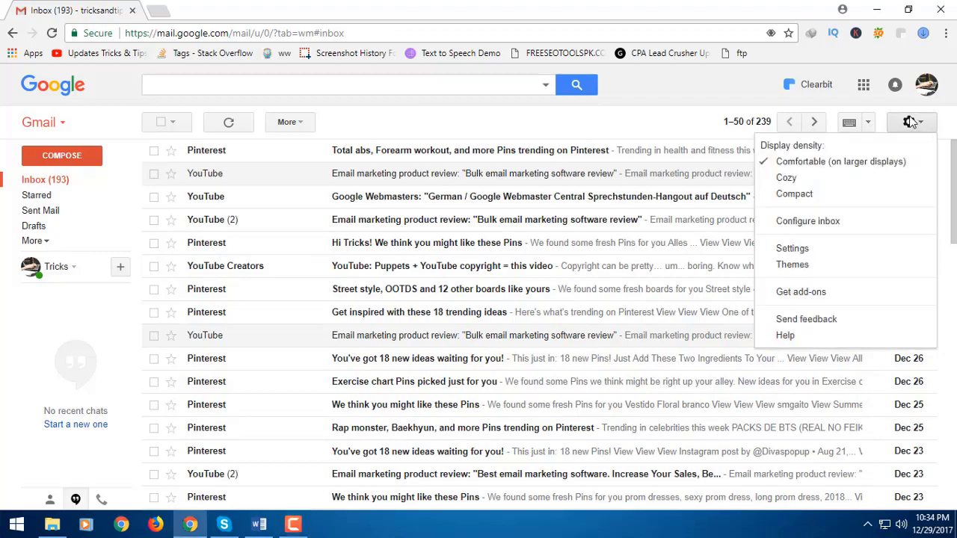
click(791, 252)
scroll(792, 254, down, 5)
scroll(500, 216, down, 5)
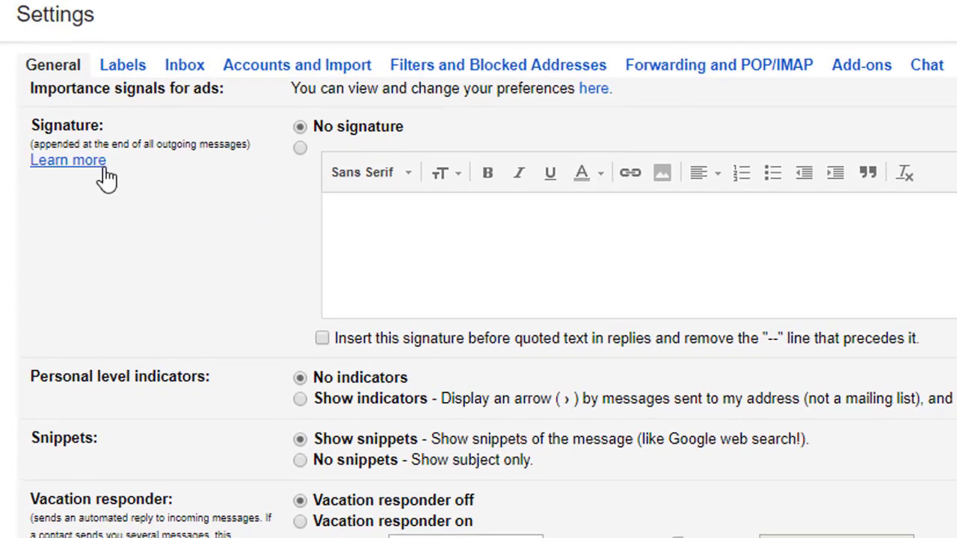
scroll(102, 179, up, 2)
Switch the signature option to a custom signature and place the caret in its empty editor
drag(30, 247, 221, 283)
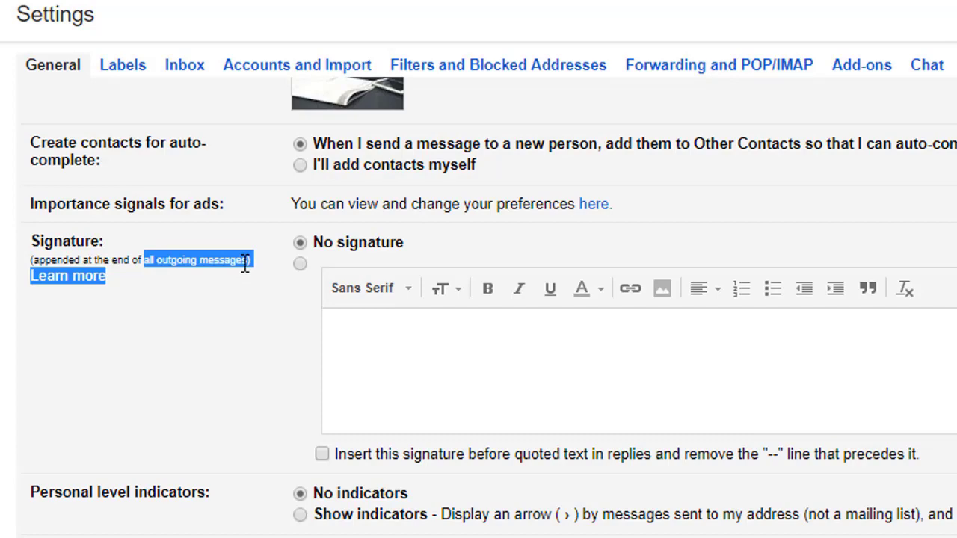
click(245, 260)
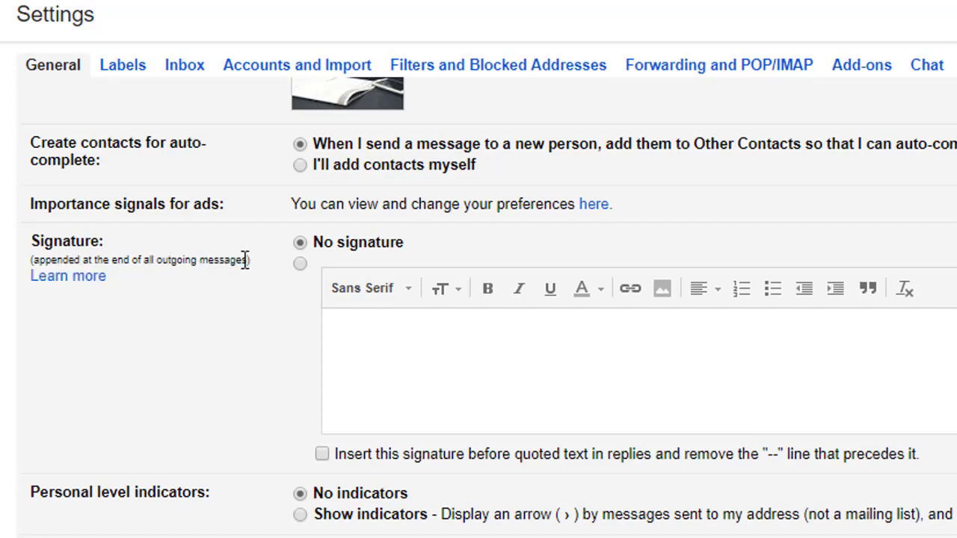
click(302, 266)
click(488, 359)
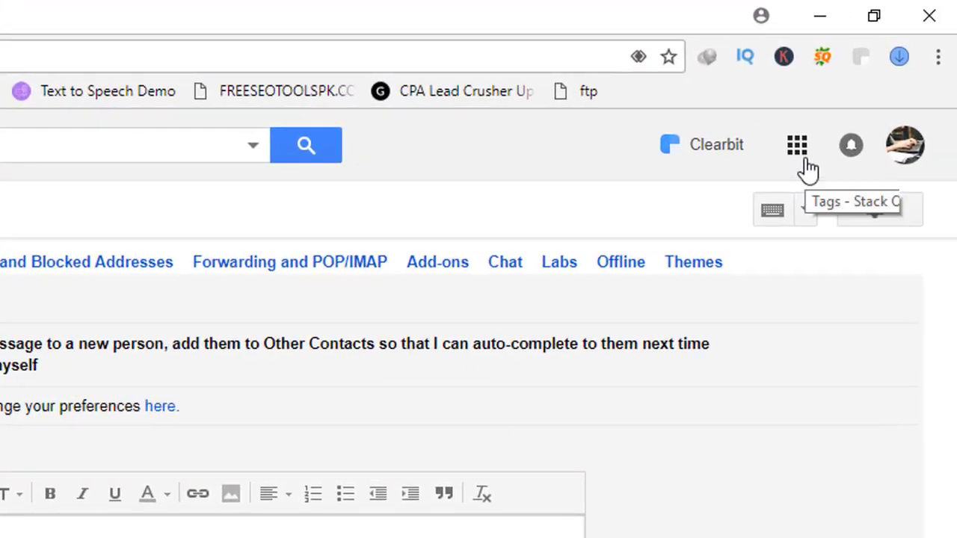
Go to Drive from the Google apps menu and create a new Google Docs document
click(865, 88)
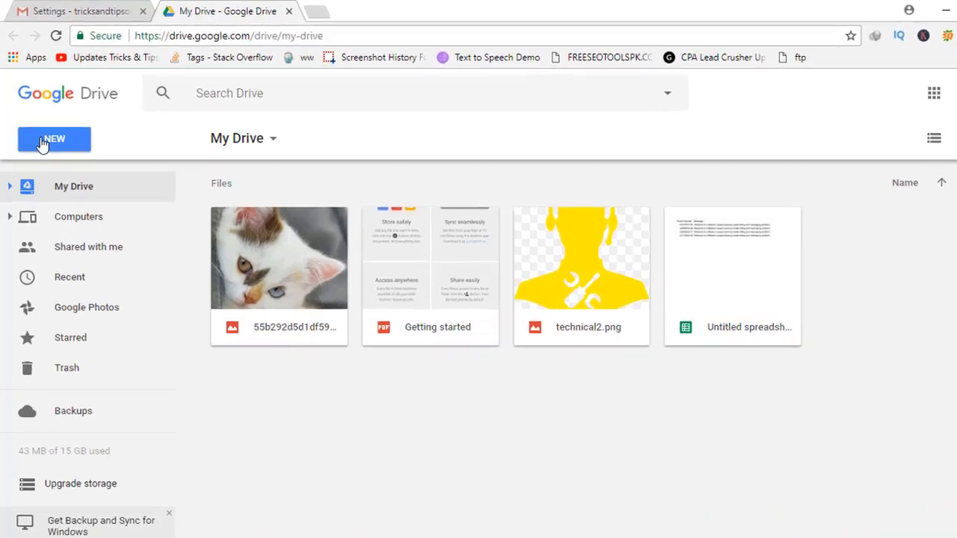
click(39, 132)
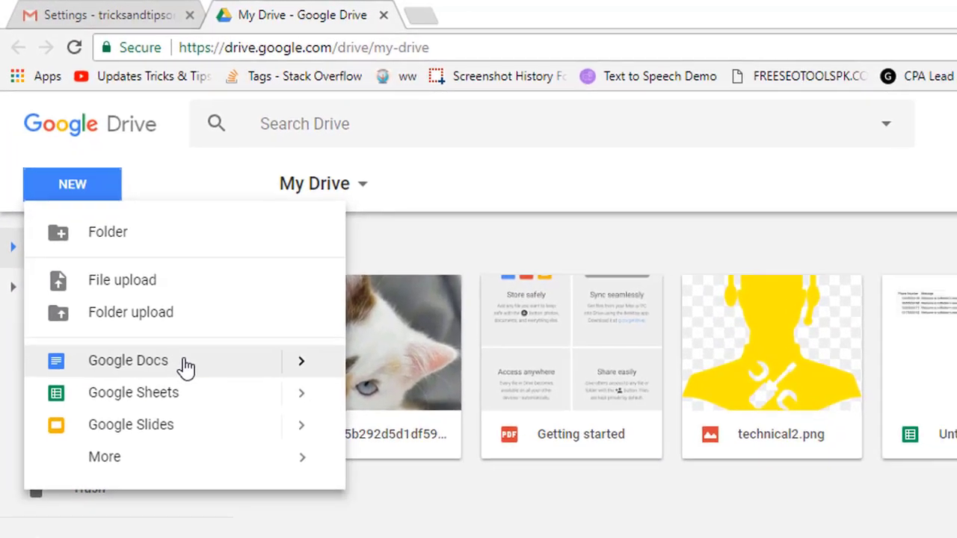
click(199, 394)
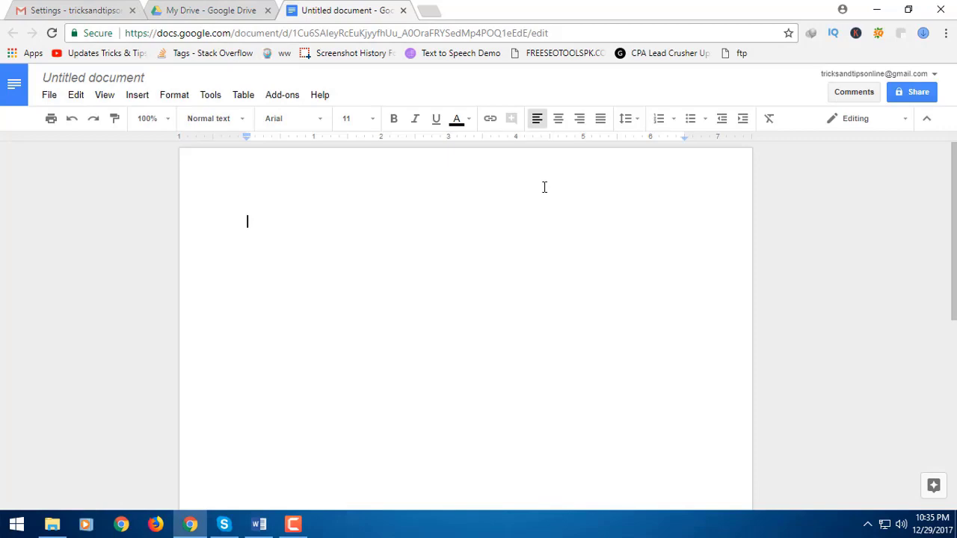
Insert a 2x2 table and upload the technical2.png avatar image into it
click(137, 95)
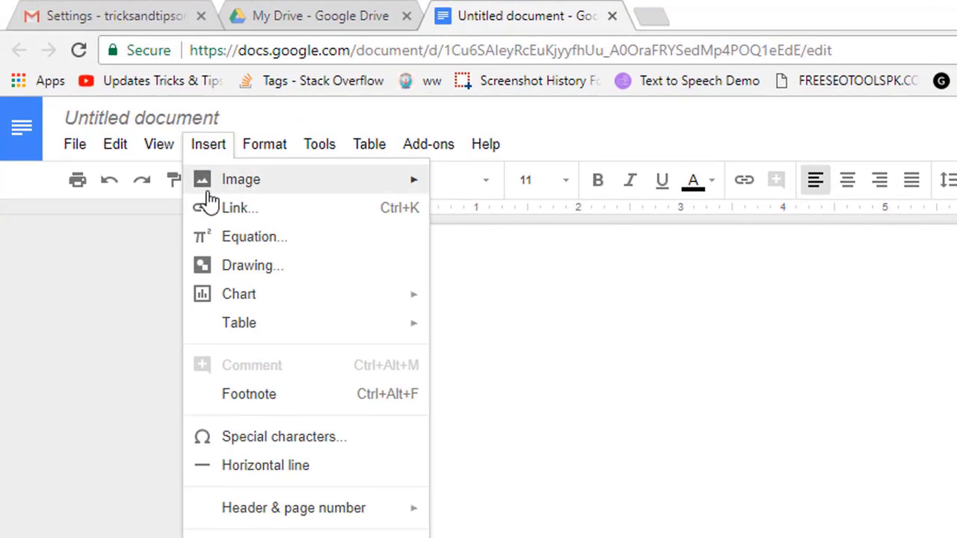
mouse_move(192, 261)
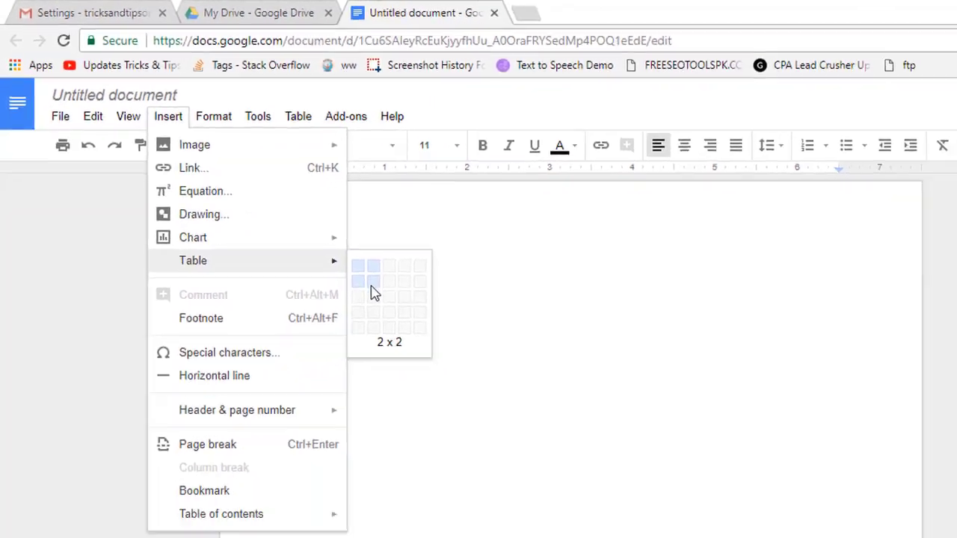
click(462, 348)
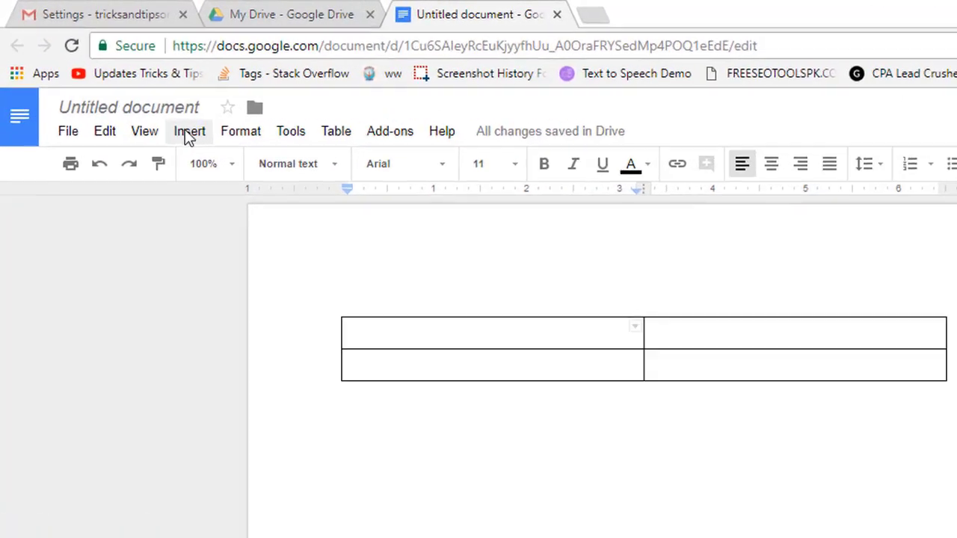
click(189, 134)
mouse_move(248, 185)
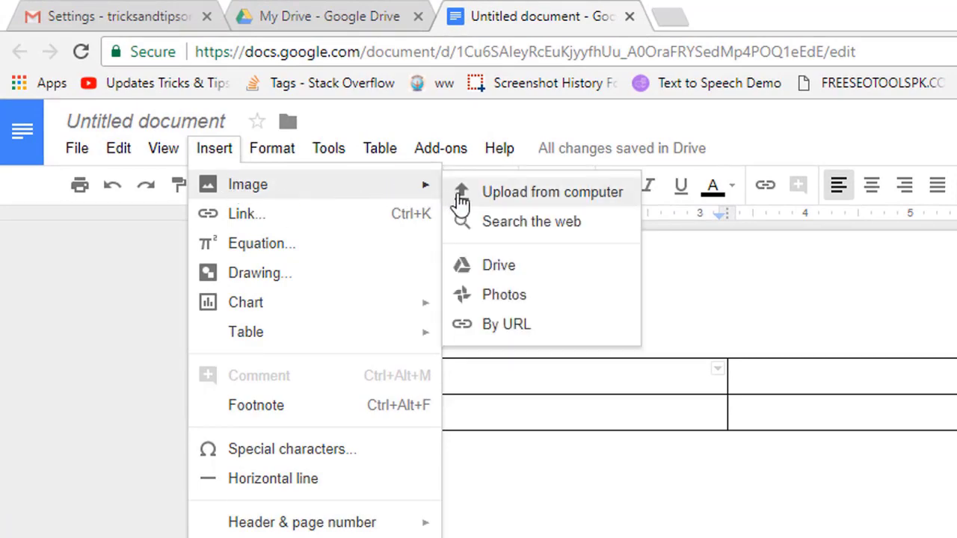
click(461, 196)
click(619, 225)
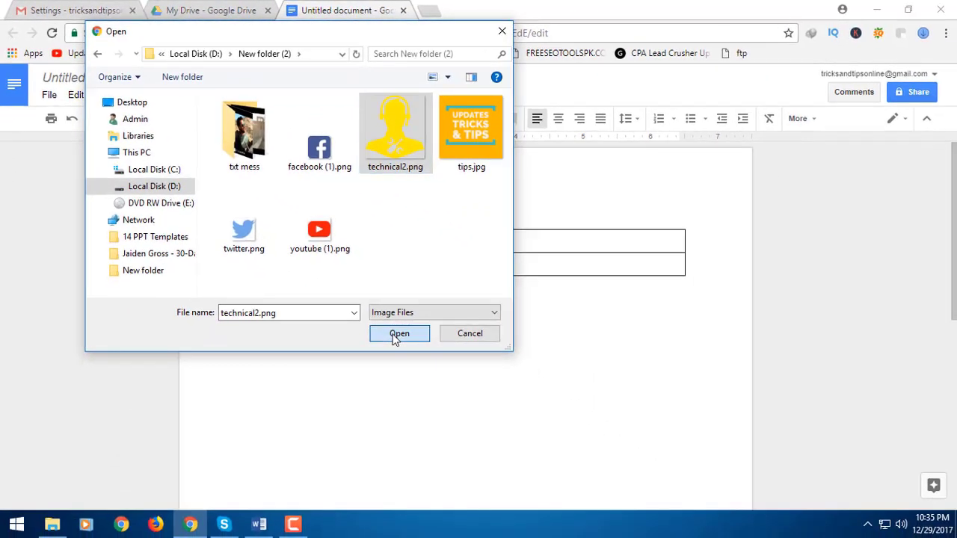
click(623, 520)
Shrink the avatar image and narrow the first column toward it
click(394, 320)
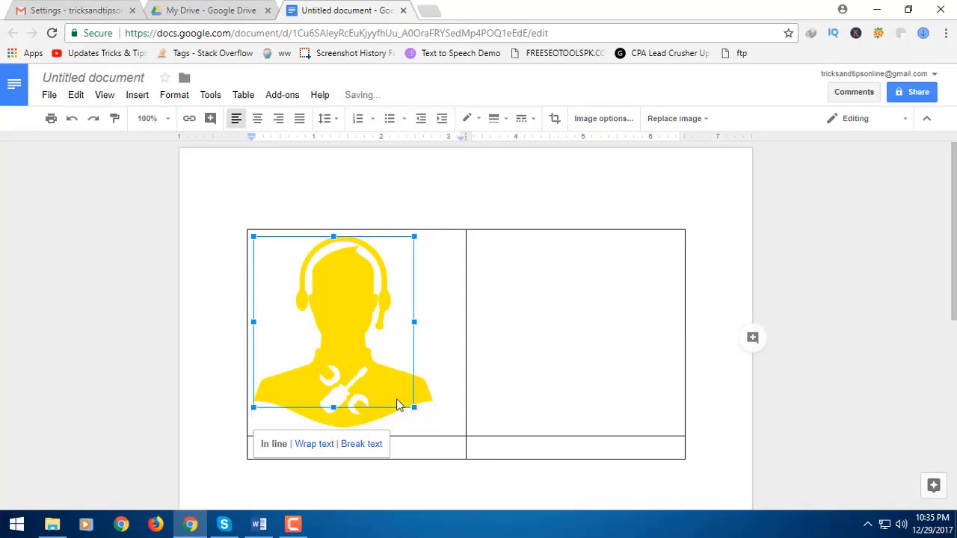
drag(433, 428, 346, 352)
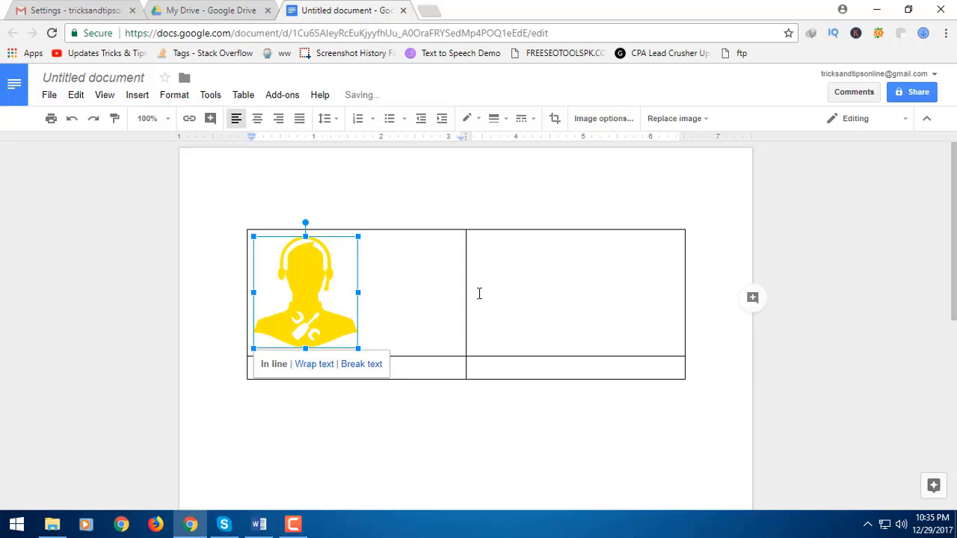
drag(467, 294, 365, 305)
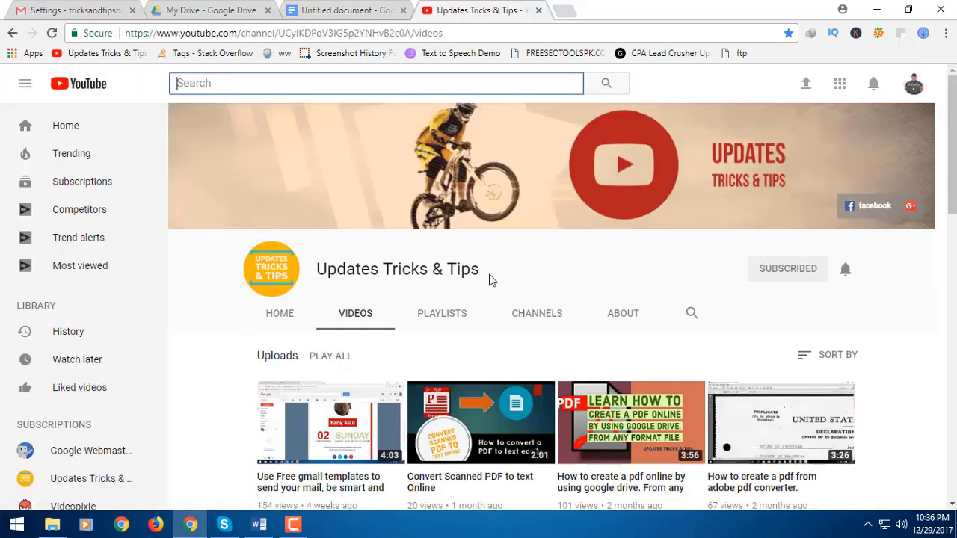
Copy the channel title 'Updates Tricks & Tips' and paste it into the empty table cell
drag(485, 275, 318, 271)
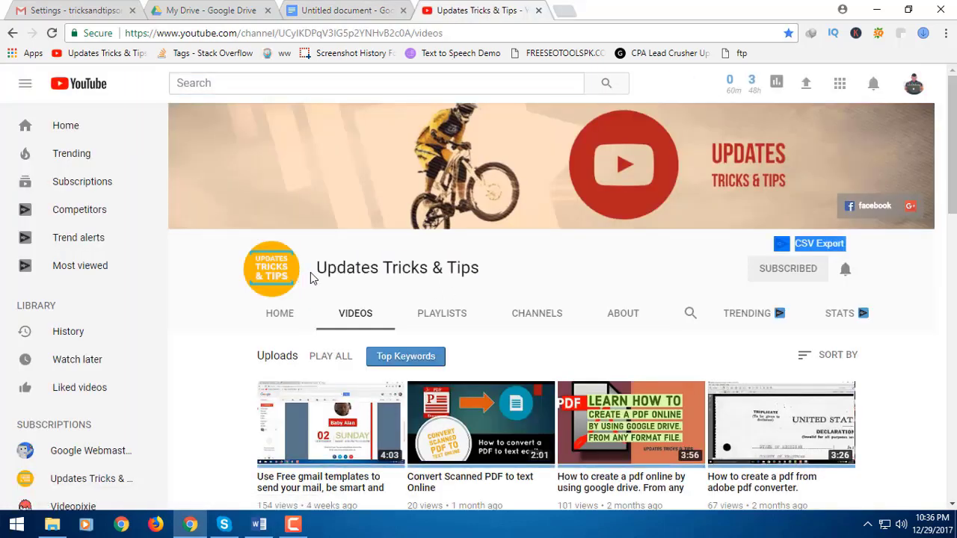
triple_click(318, 270)
right_click(319, 269)
click(329, 279)
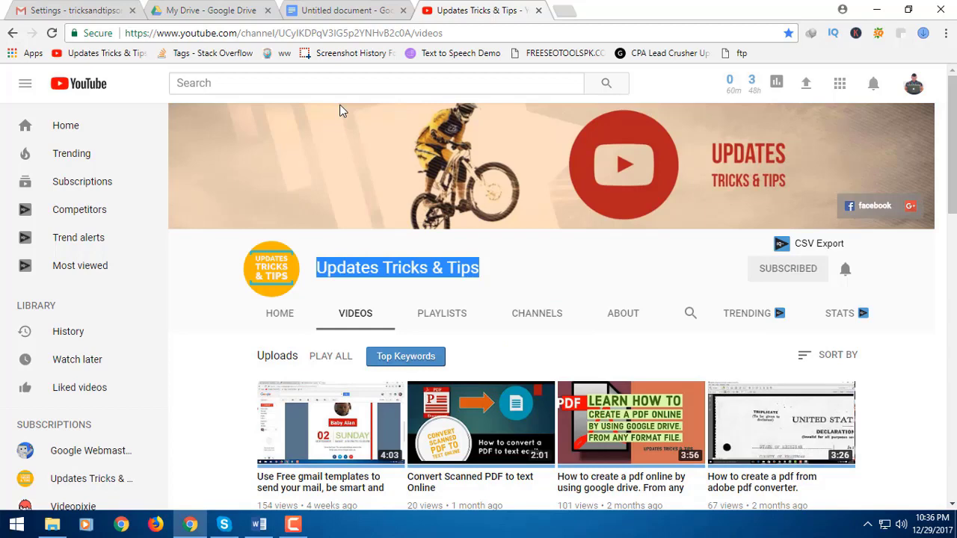
click(329, 6)
right_click(390, 247)
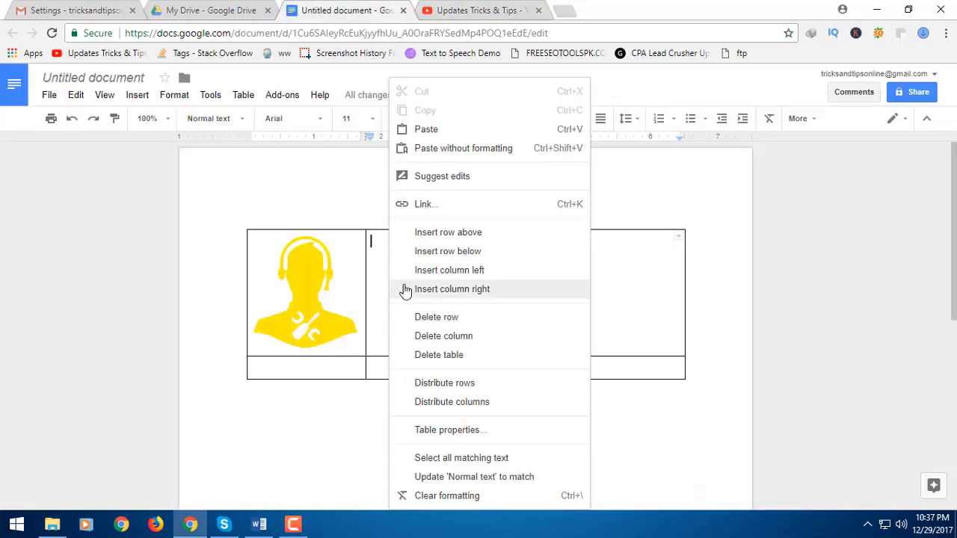
click(404, 128)
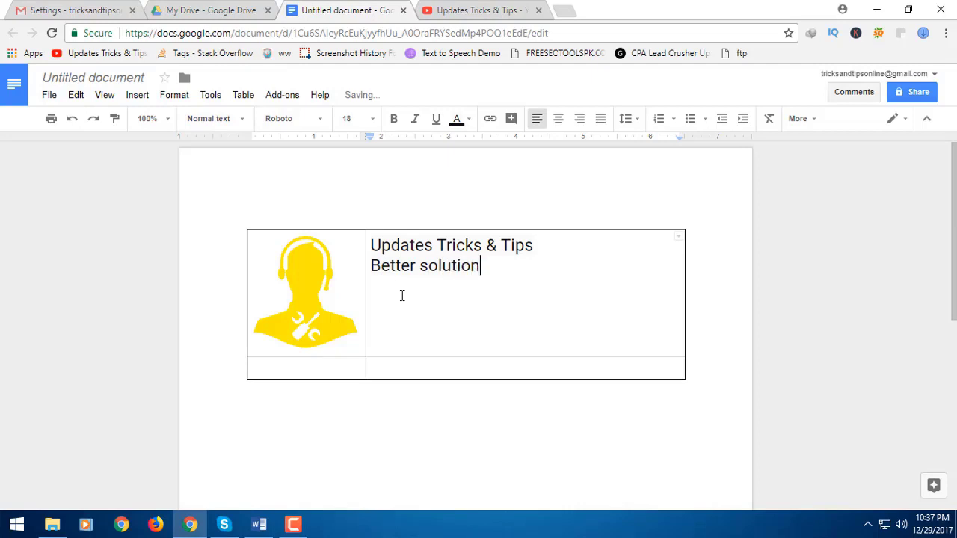
Add phone number and website lines beneath 'Better solution'
key(Return)
text(Phone: 0123456789)
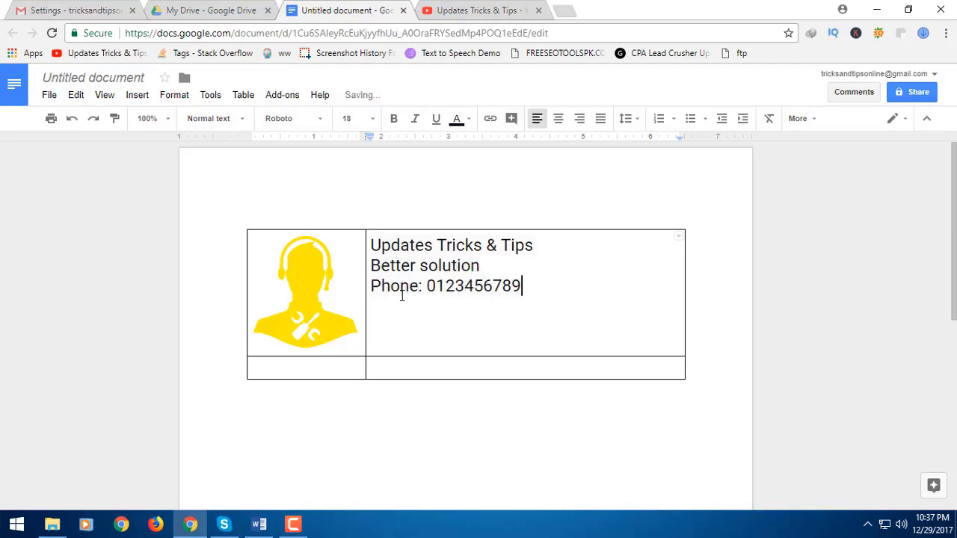
text(7)
key(Return)
text(Website: www)
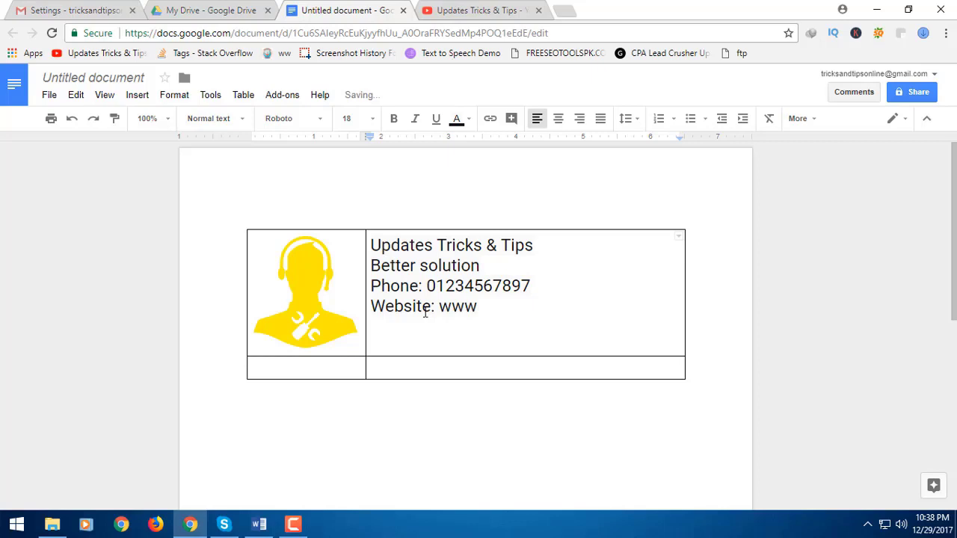
text(yourdoms)
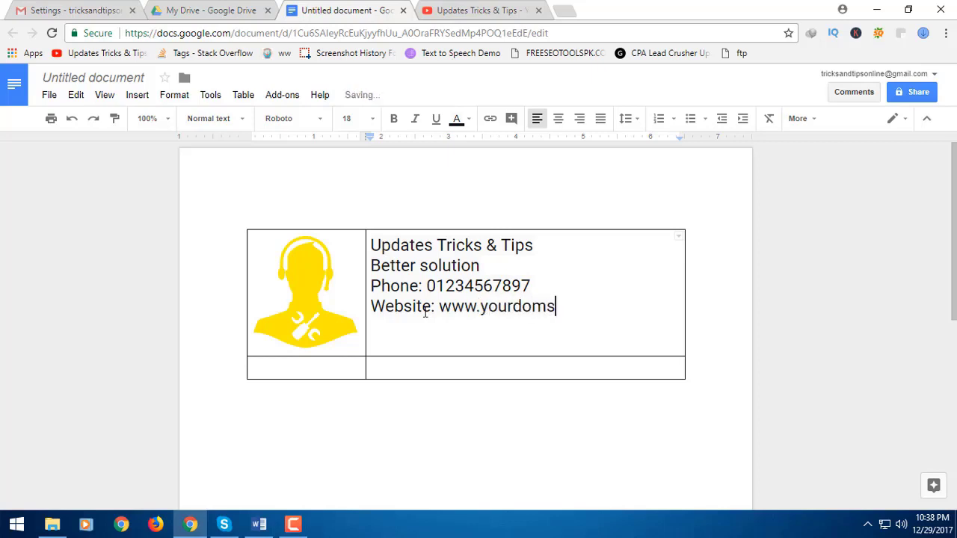
text(name.com)
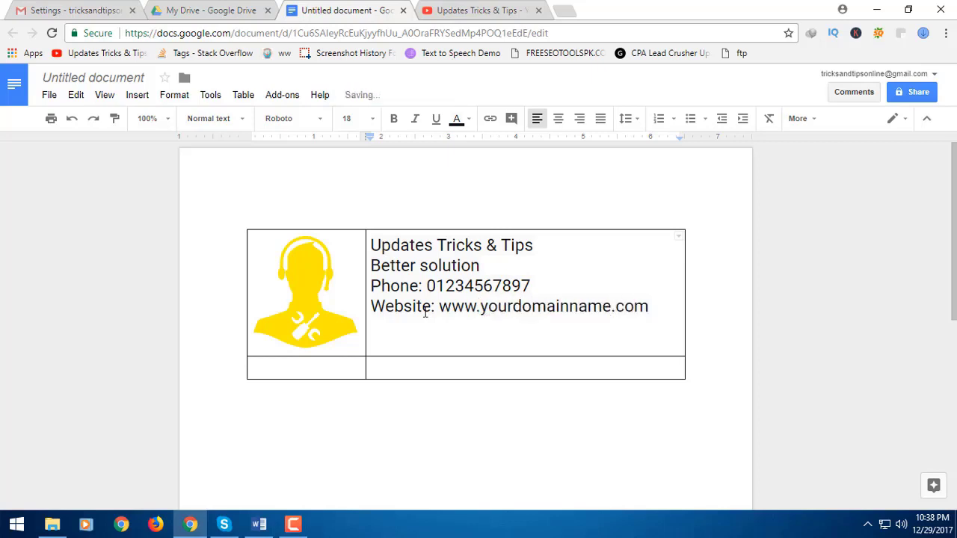
key(Return)
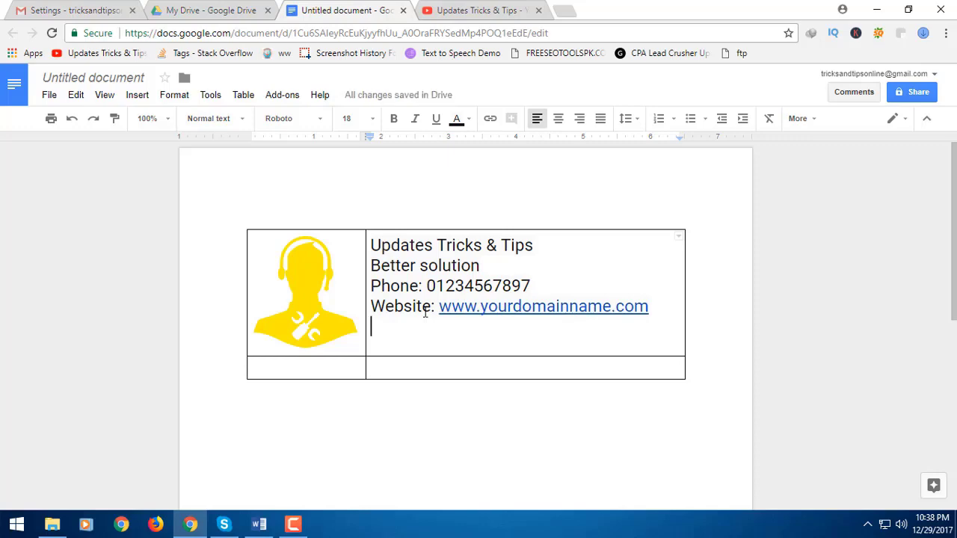
Add an 'Email:' line with the account address copied from Drive, matching the other lines' formatting
text(Email:)
click(211, 10)
triple_click(815, 128)
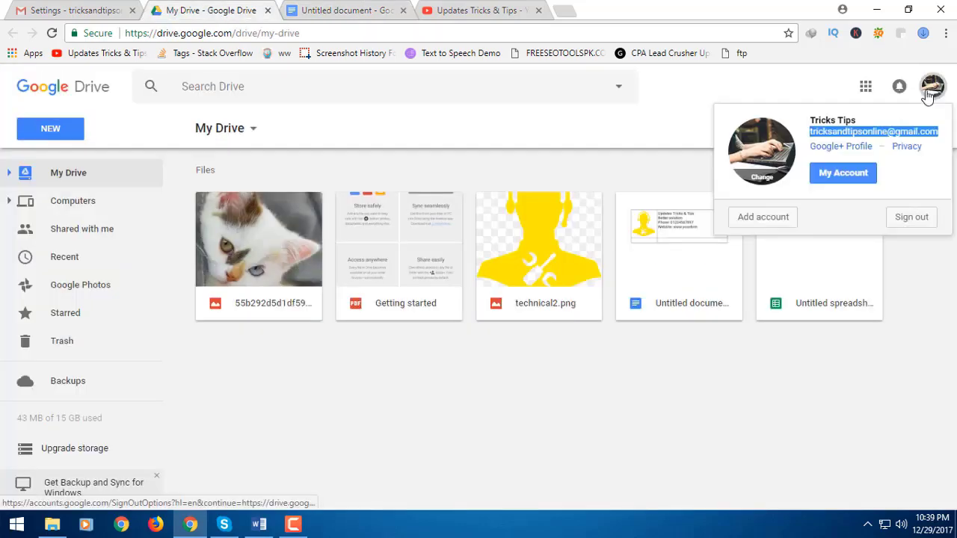
click(396, 10)
key(ctrl+v)
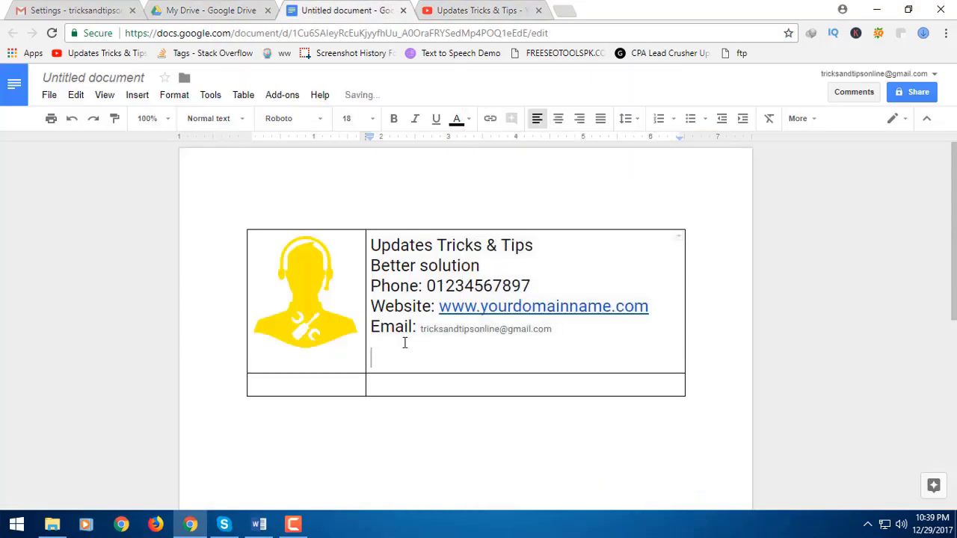
click(656, 333)
key(ctrl+z)
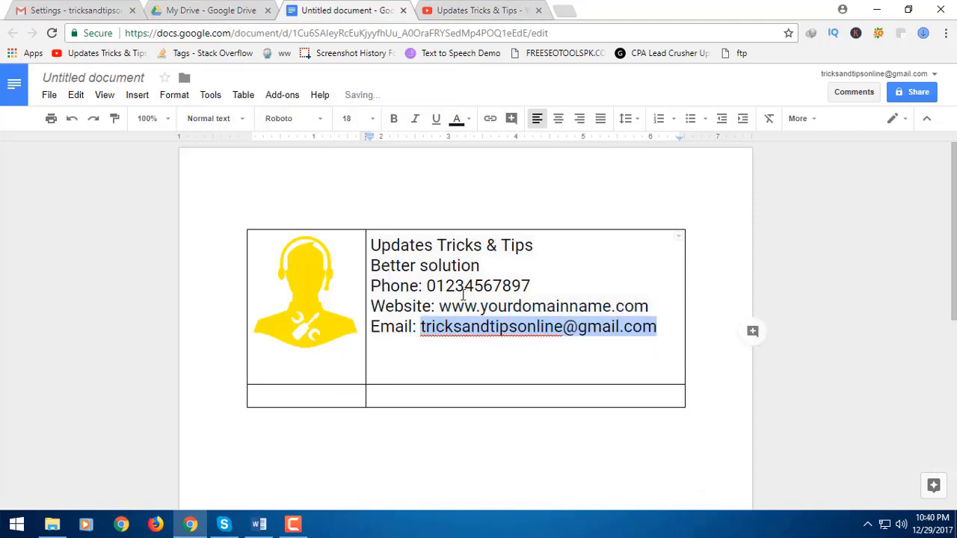
Search Google for 'social logo' in a new tab and scroll to the first results
click(397, 346)
key(ctrl+t)
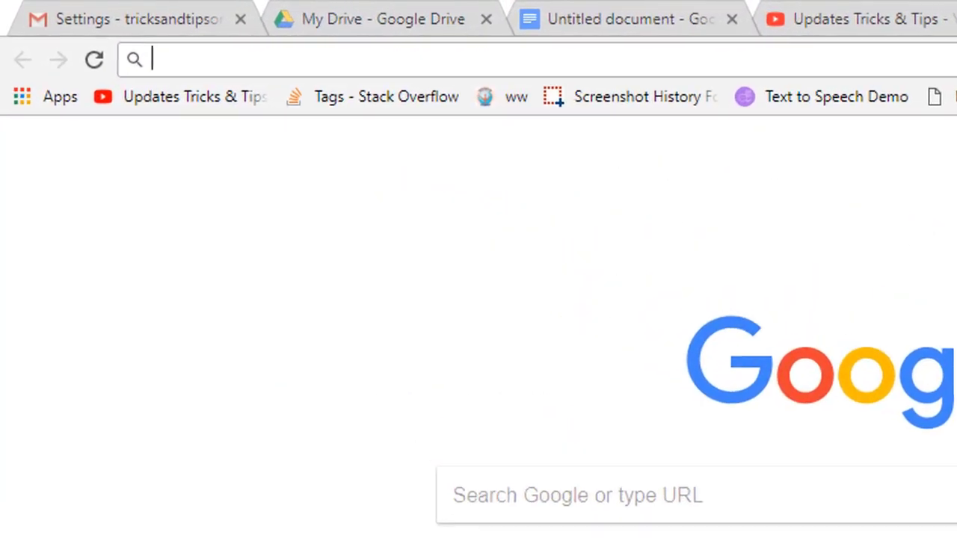
text(social logo)
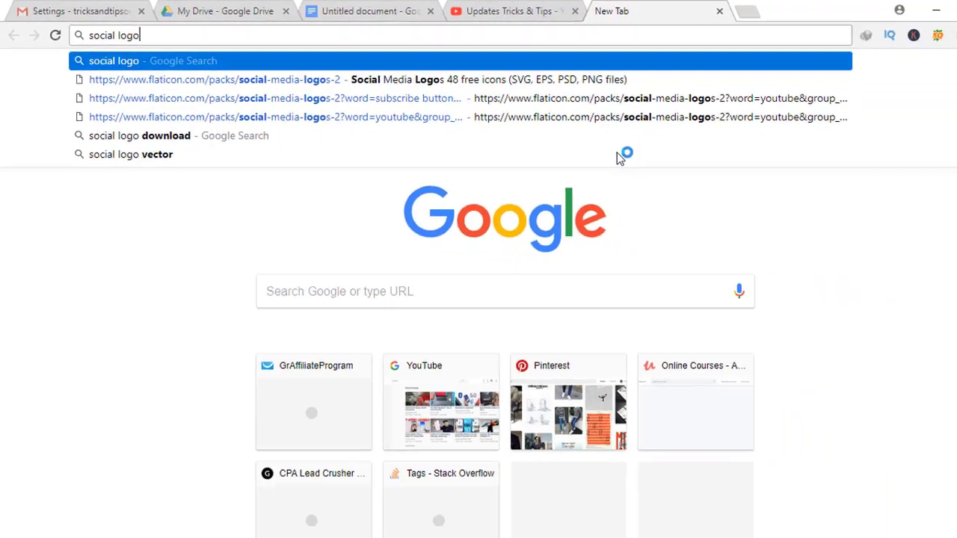
key(Return)
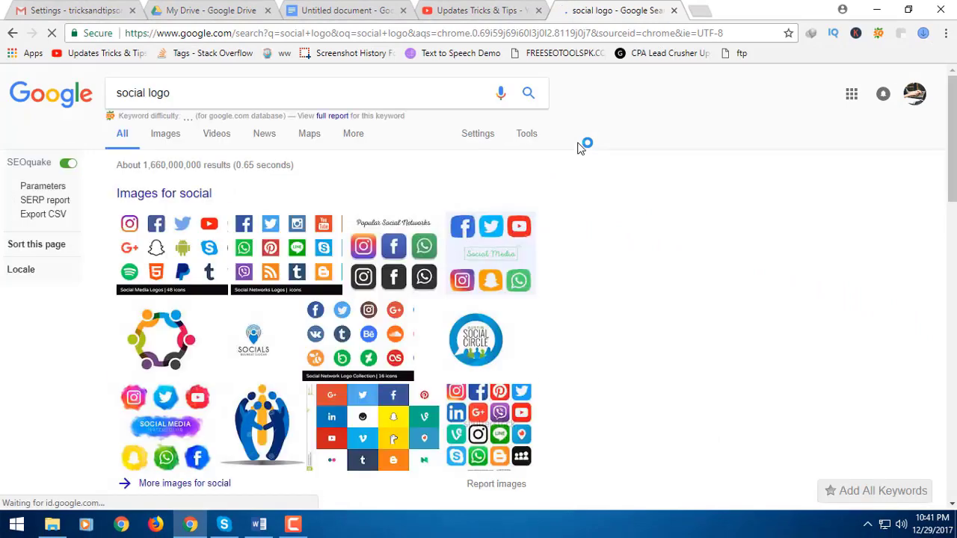
scroll(441, 230, down, 4)
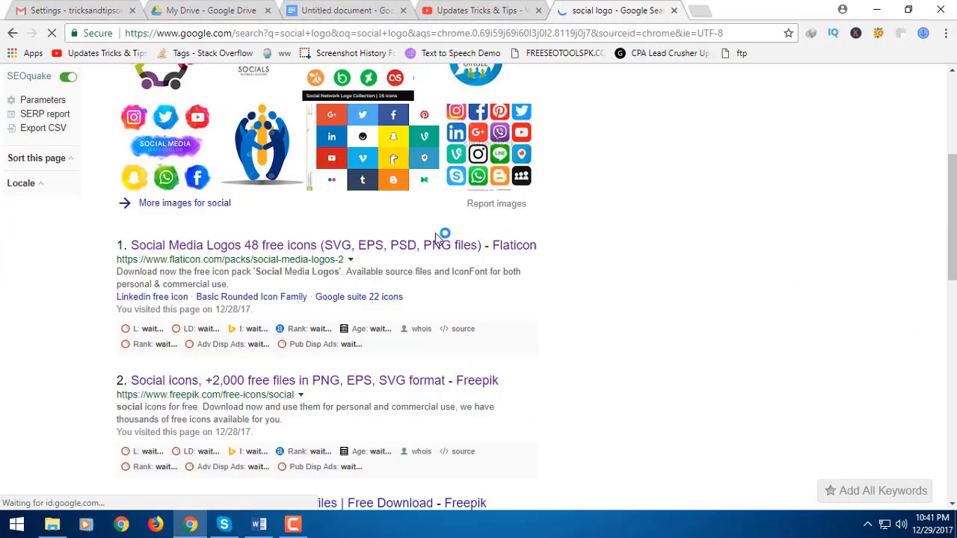
Open and browse Flaticon's Social Media Logos pack
click(182, 249)
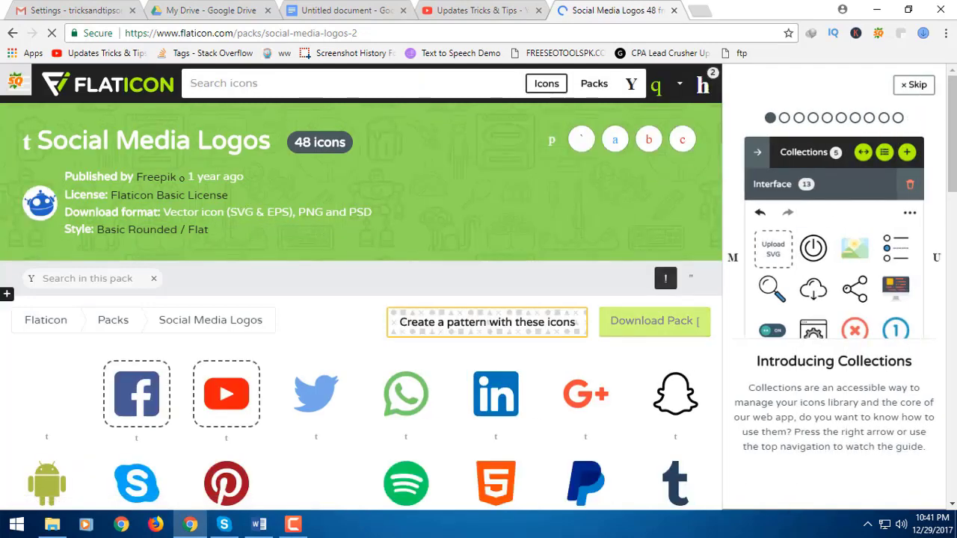
scroll(487, 149, down, 3)
scroll(135, 341, up, 3)
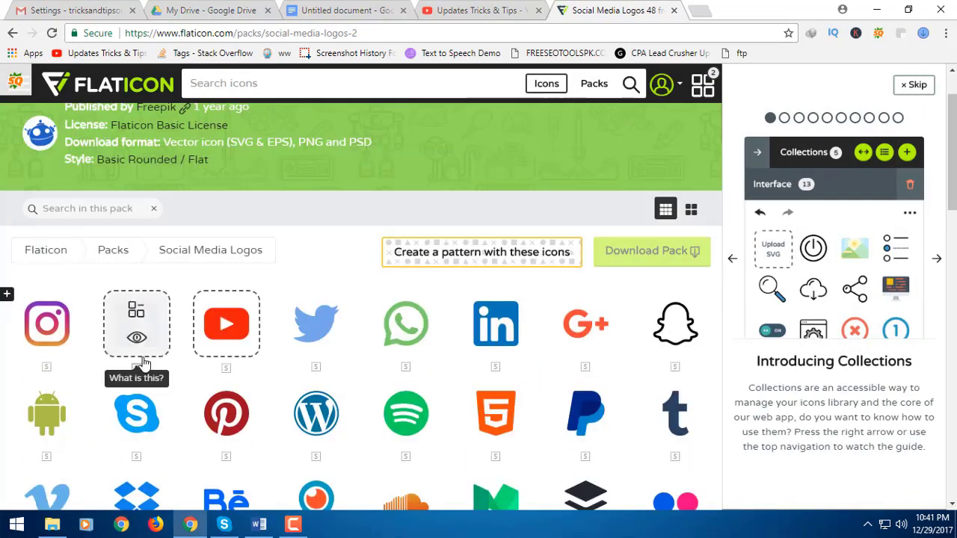
scroll(470, 293, down, 1)
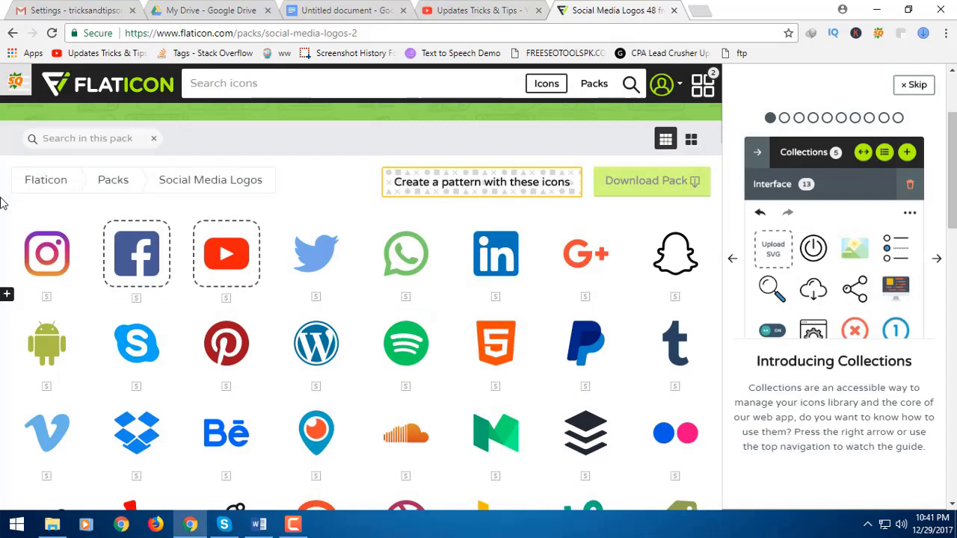
mouse_move(496, 324)
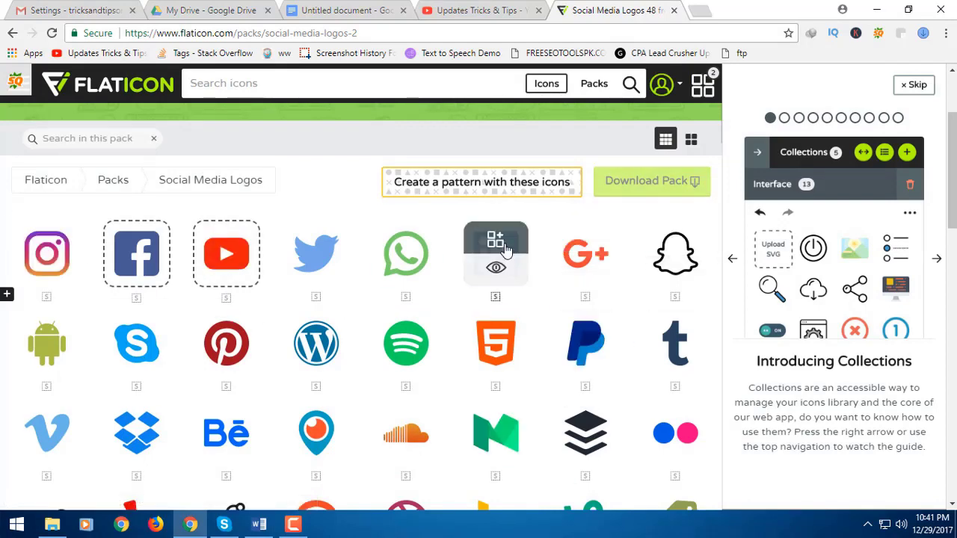
Download the LinkedIn icon as a 32-pixel PNG
click(503, 263)
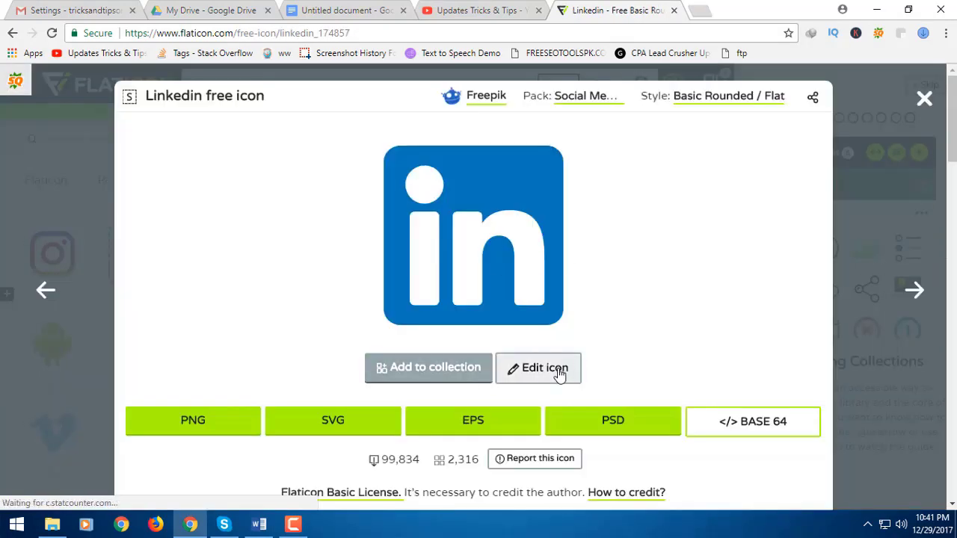
click(559, 368)
click(439, 418)
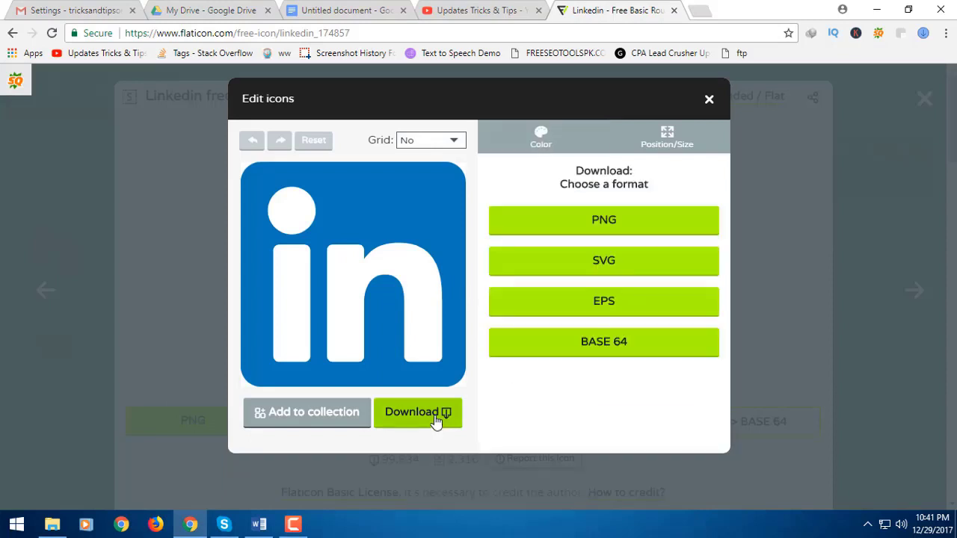
click(598, 232)
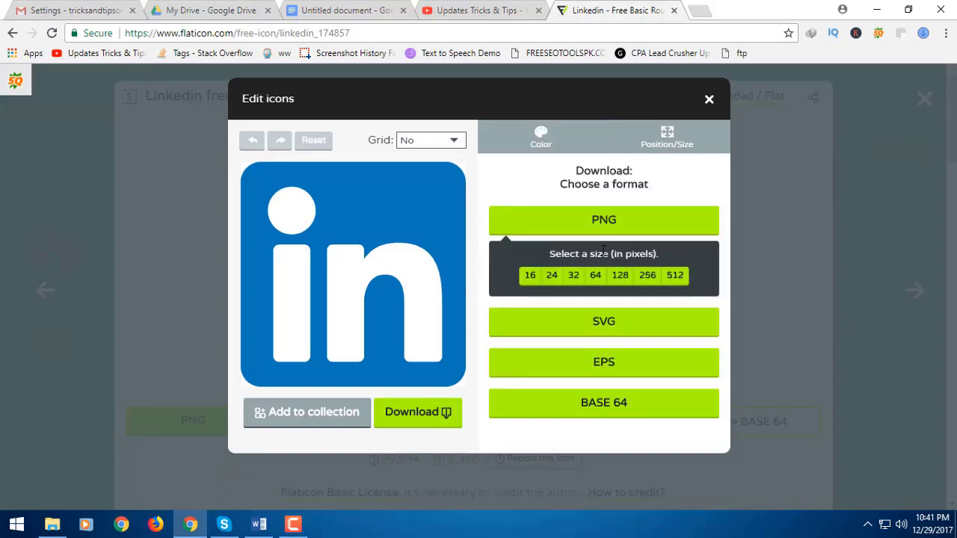
click(574, 275)
click(145, 494)
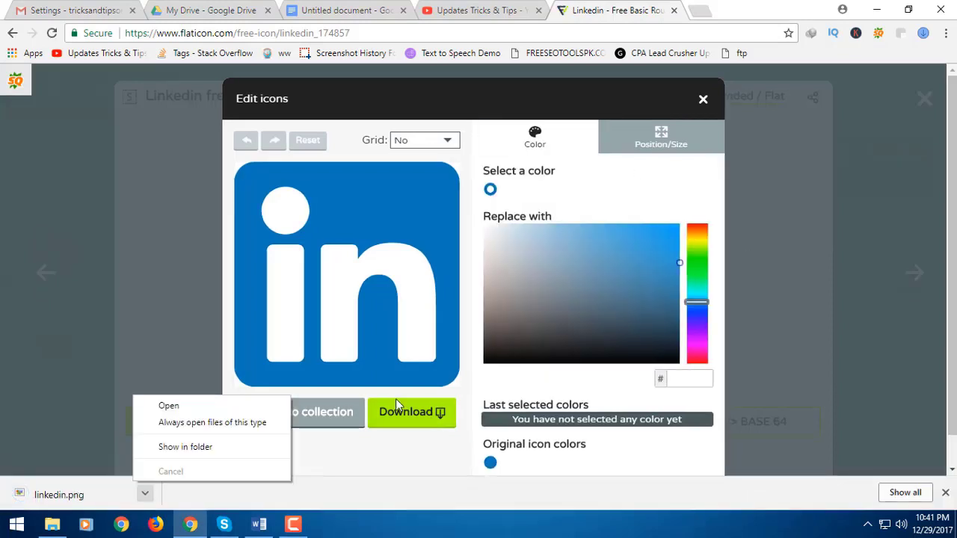
click(206, 448)
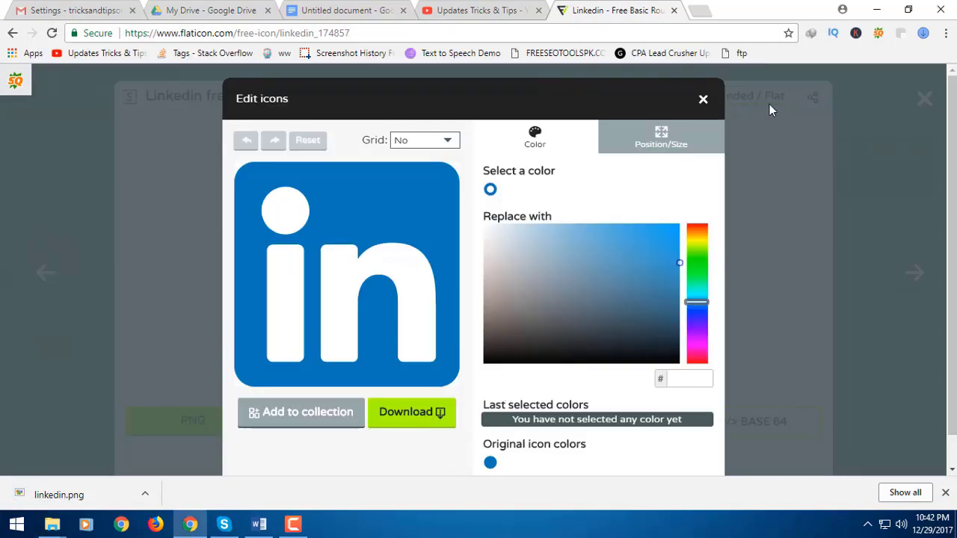
click(770, 110)
click(925, 98)
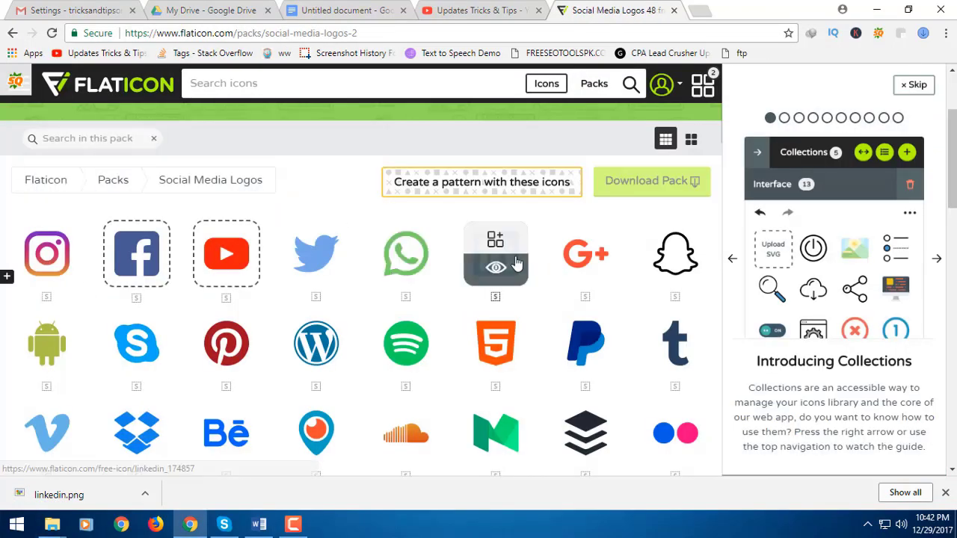
Download the Google+ icon as a 32-pixel PNG
click(587, 267)
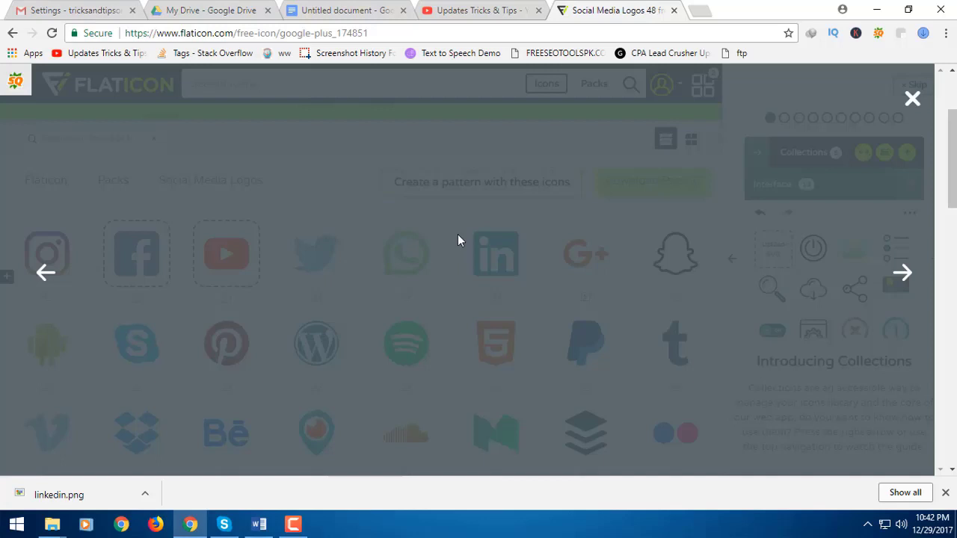
click(562, 367)
click(696, 285)
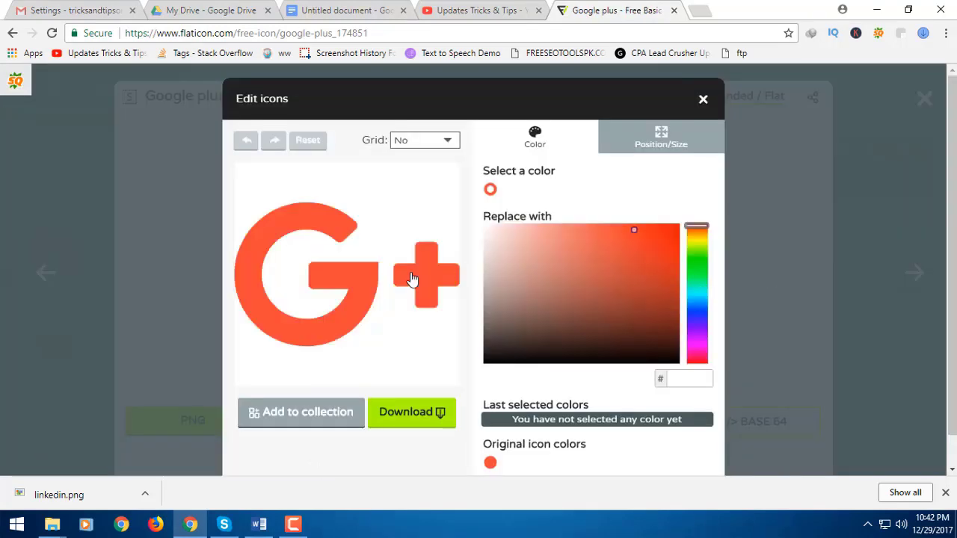
click(404, 412)
click(626, 220)
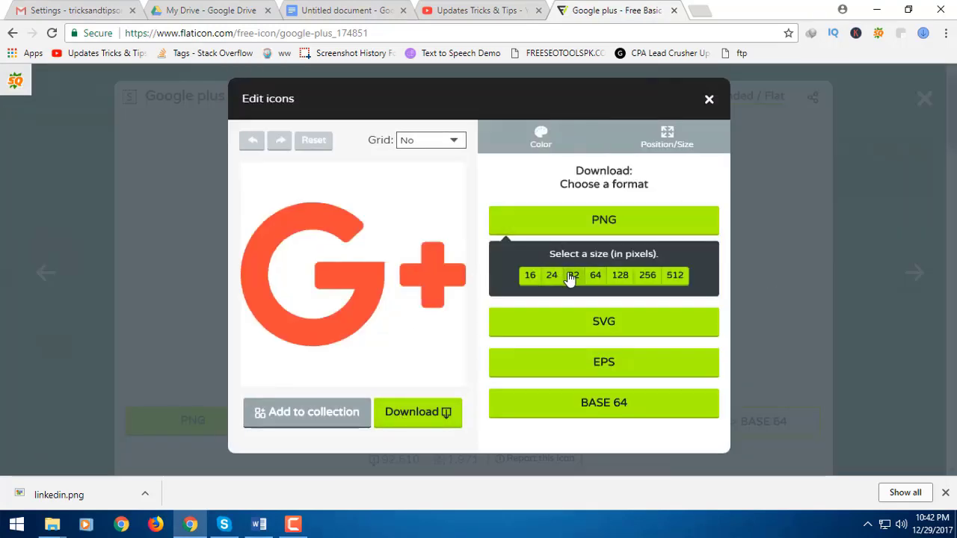
click(570, 279)
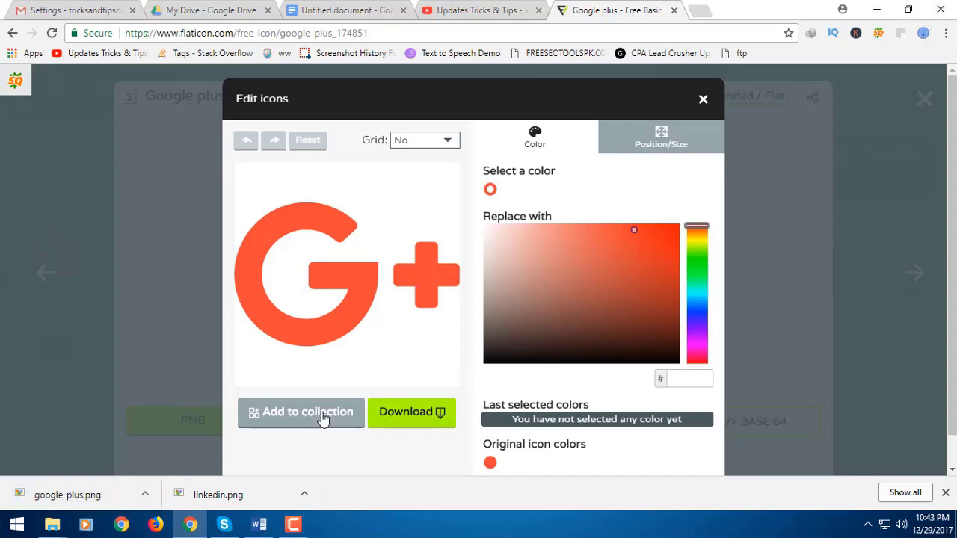
click(704, 102)
click(925, 100)
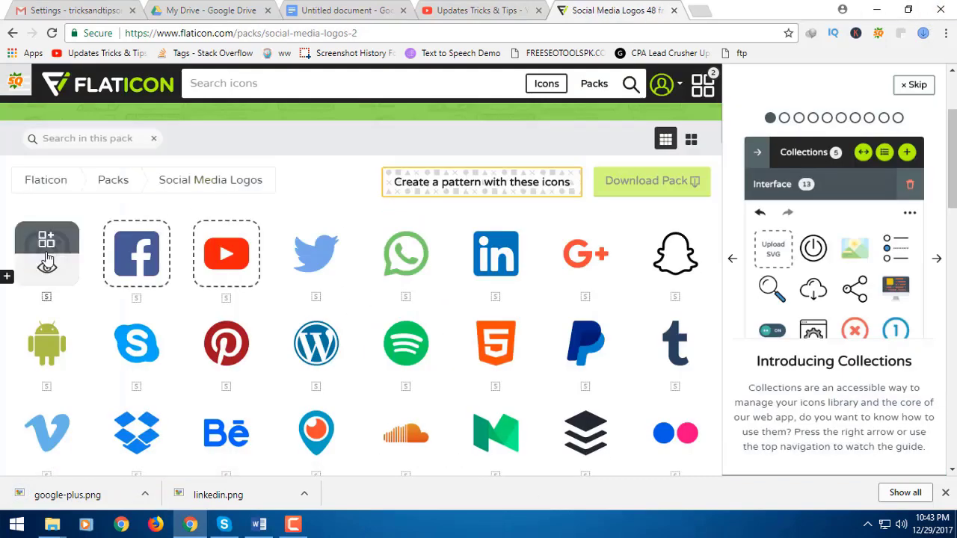
Download the Skype icon as a small PNG
click(166, 343)
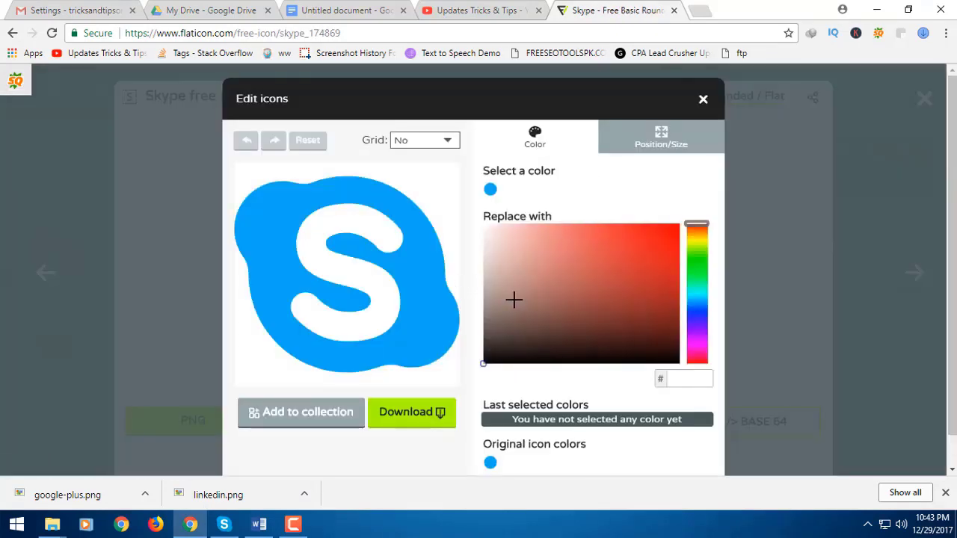
click(402, 414)
click(573, 274)
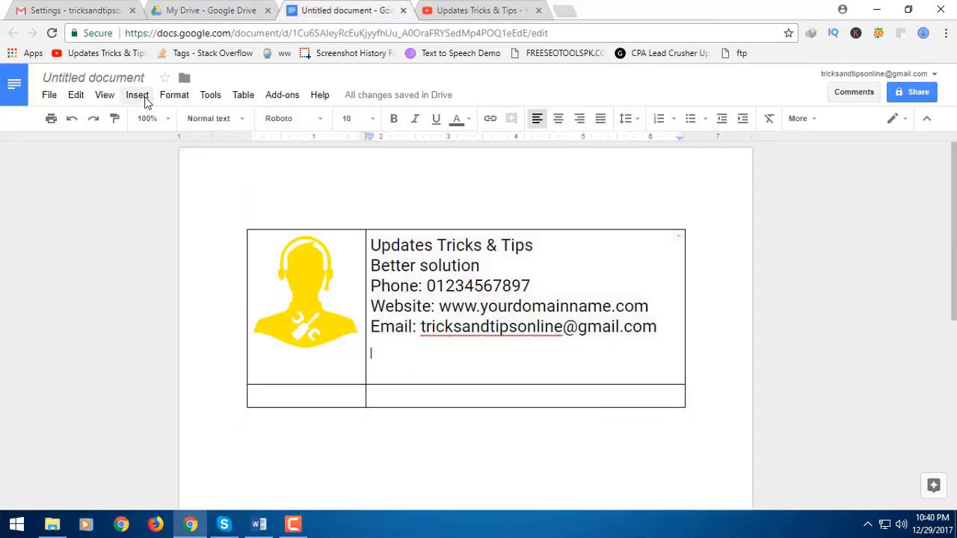
Insert the Facebook and Twitter icon images into the signature cell
click(137, 95)
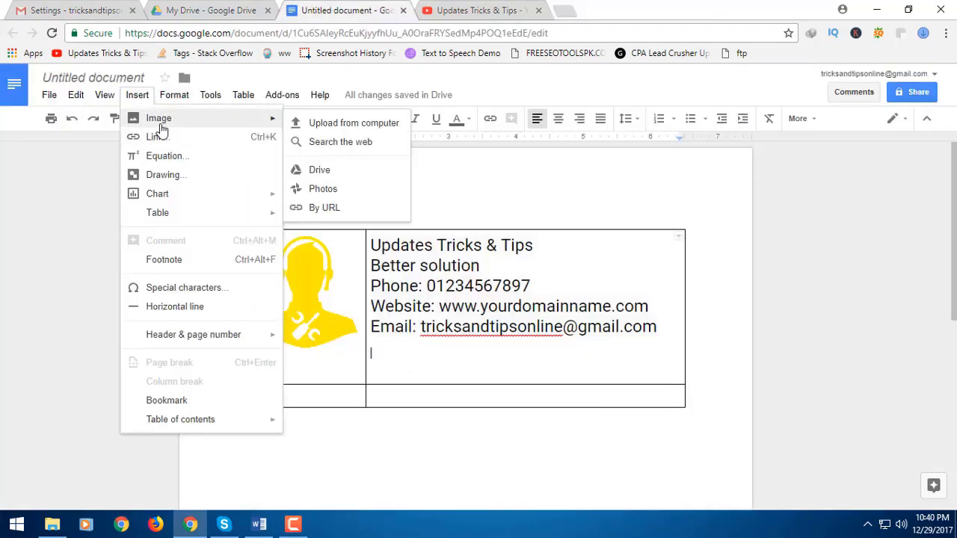
click(316, 112)
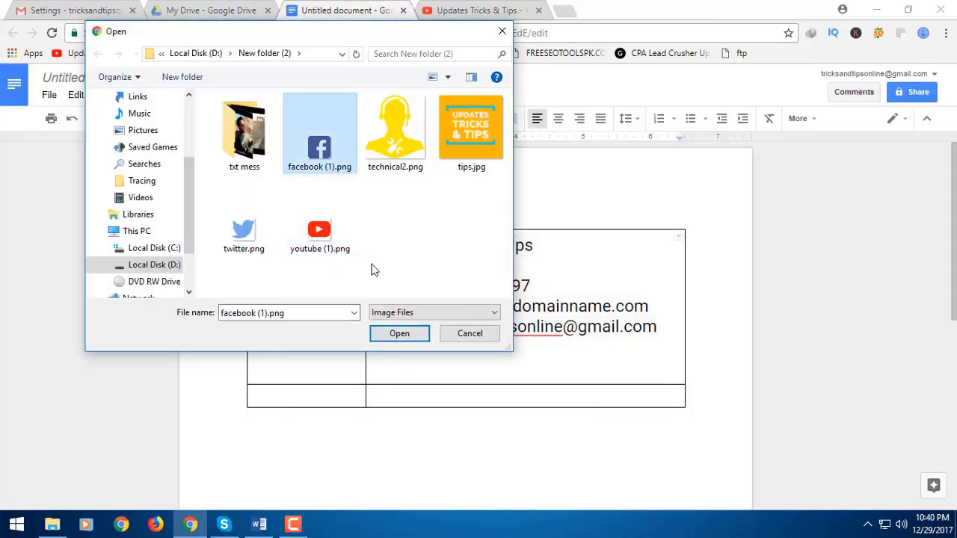
click(395, 331)
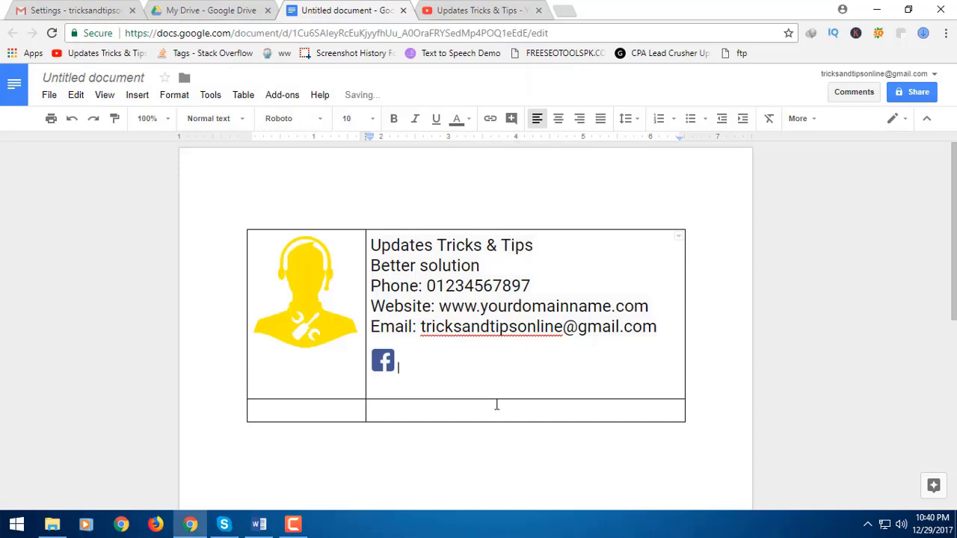
click(137, 95)
mouse_move(159, 118)
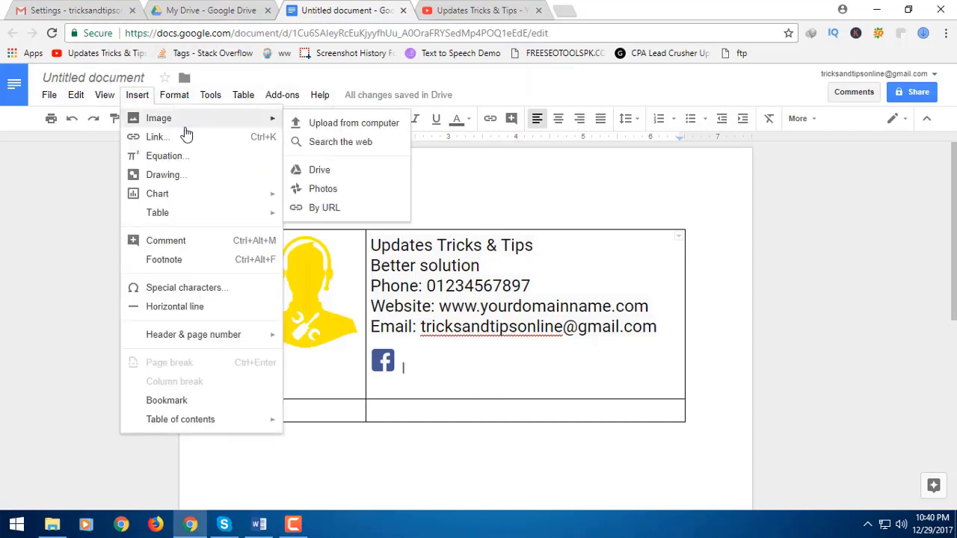
click(303, 125)
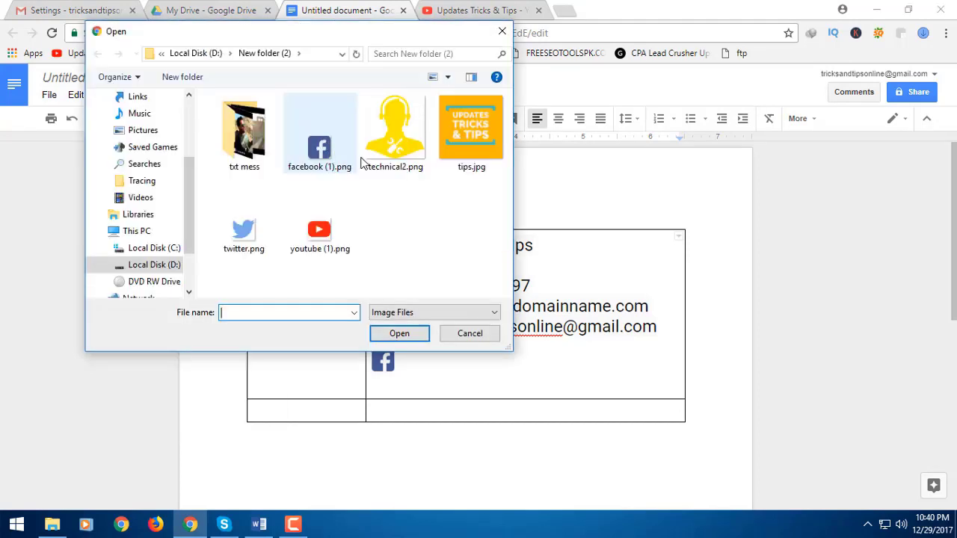
click(231, 249)
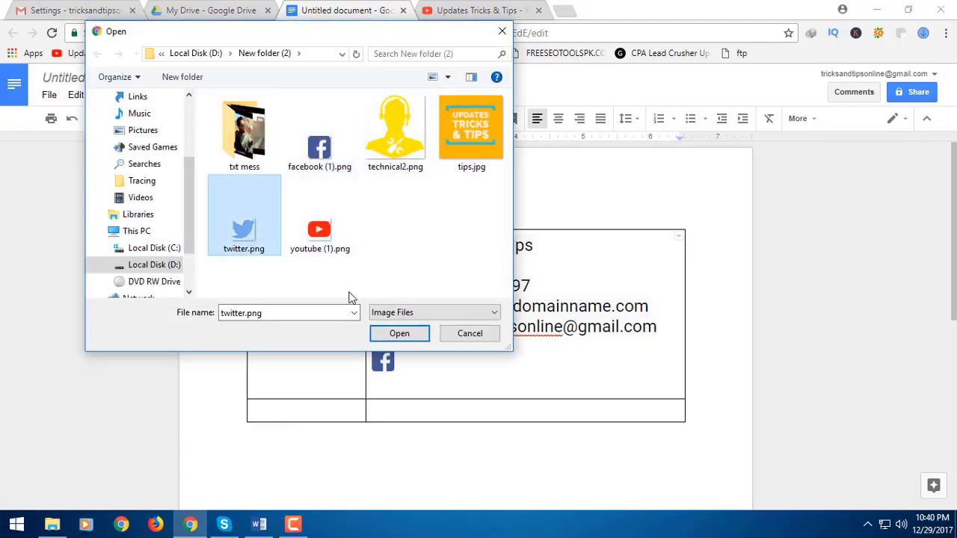
click(398, 335)
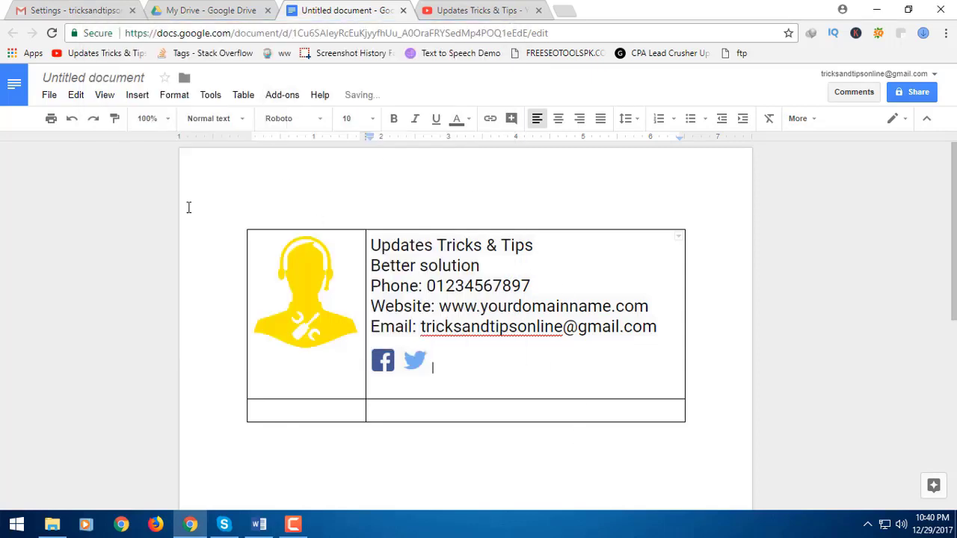
Upload the YouTube and Google+ icons into the icon row
click(135, 95)
mouse_move(159, 118)
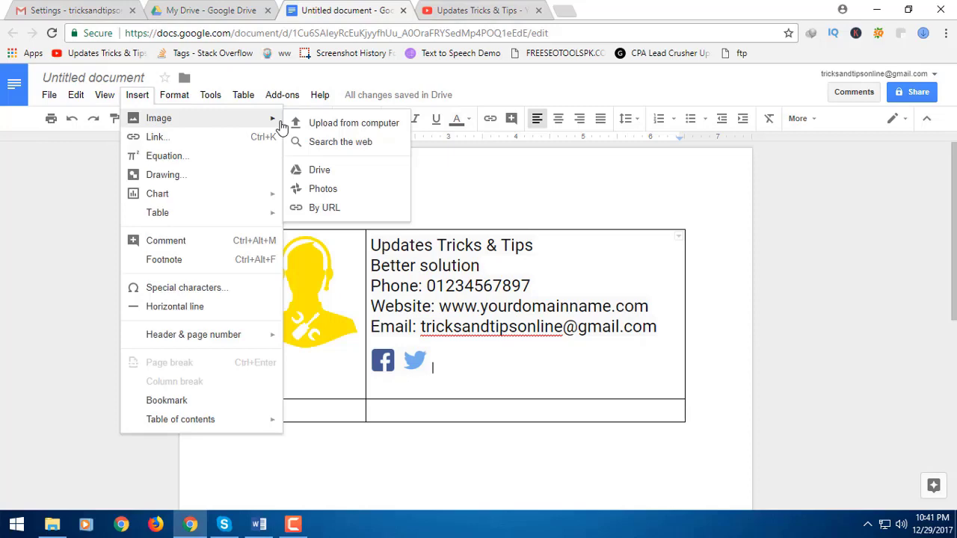
click(337, 122)
click(320, 236)
click(400, 334)
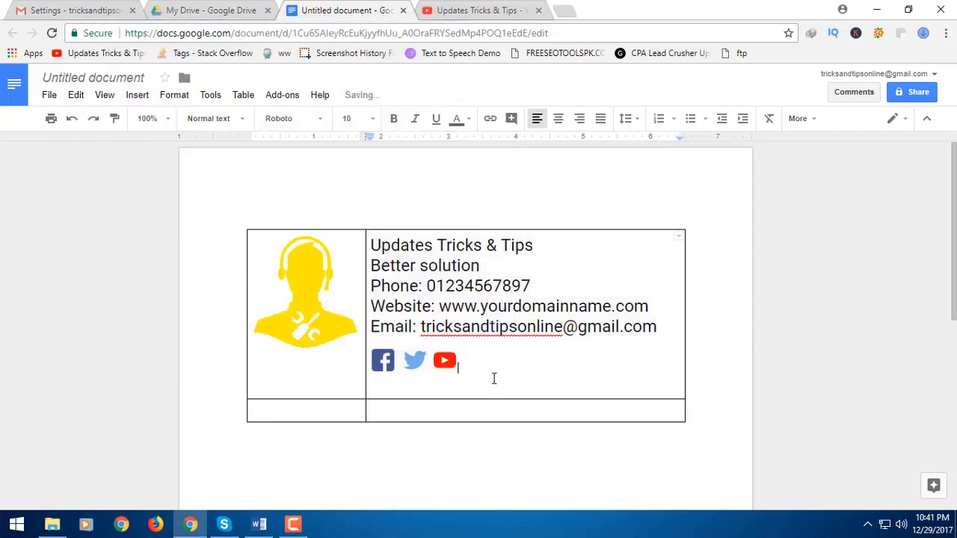
click(137, 95)
click(336, 123)
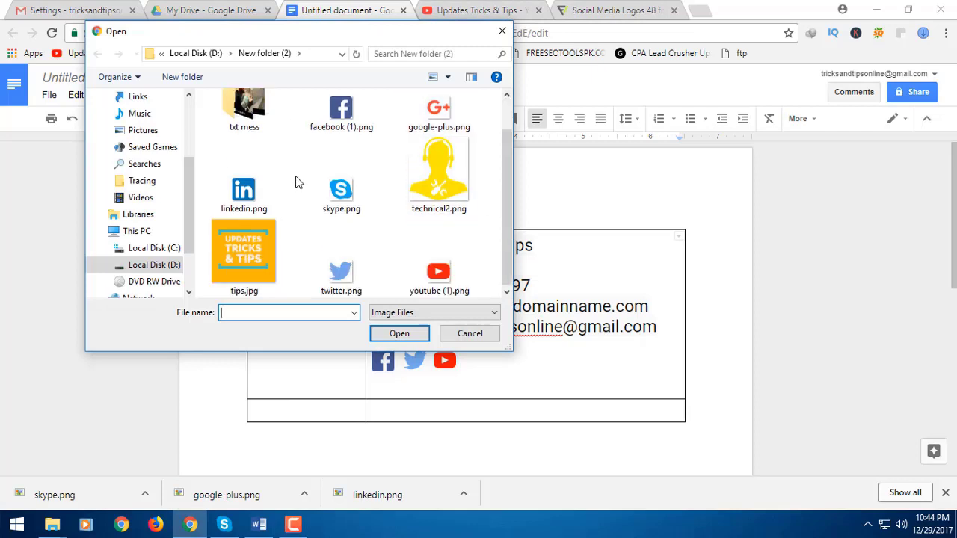
click(439, 142)
click(408, 335)
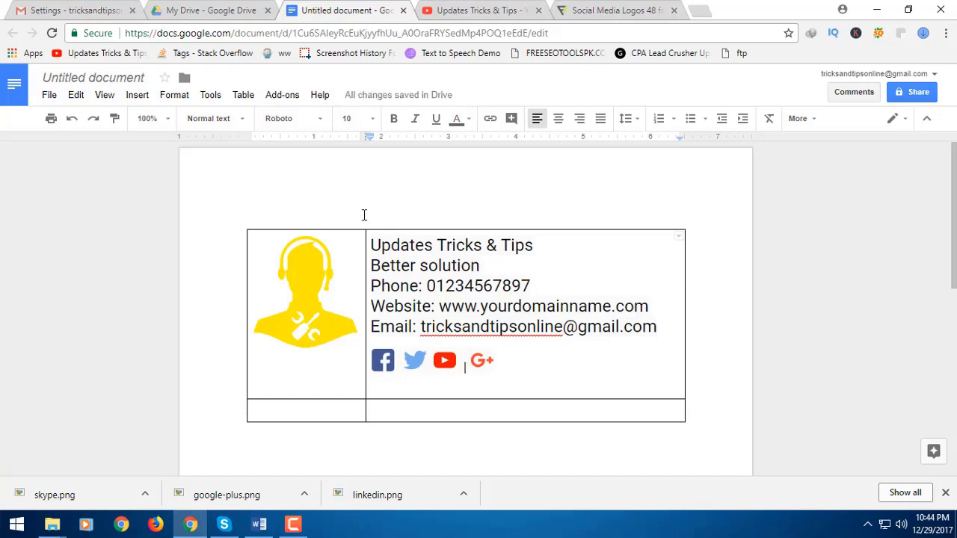
Upload the LinkedIn and Skype icons, then select both bottom-row cells
click(137, 95)
click(314, 122)
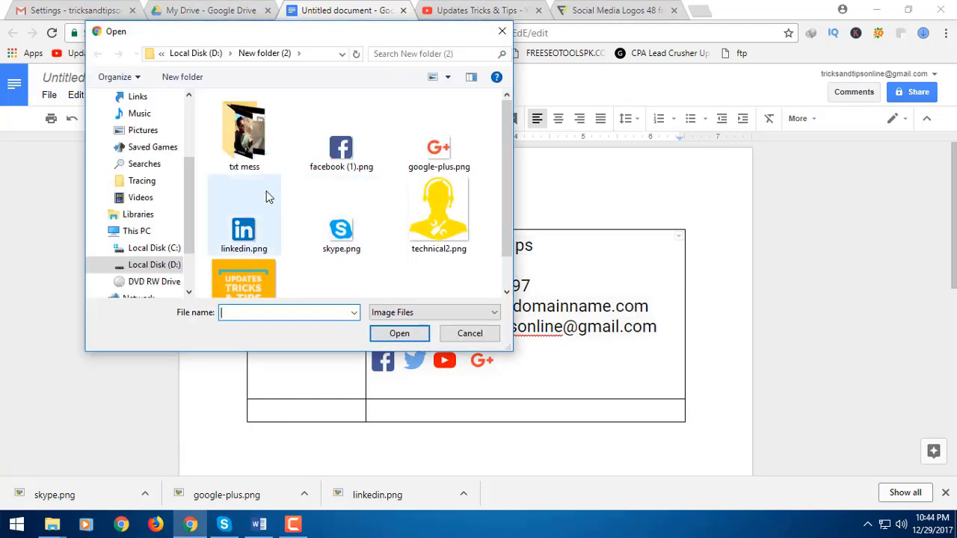
click(269, 224)
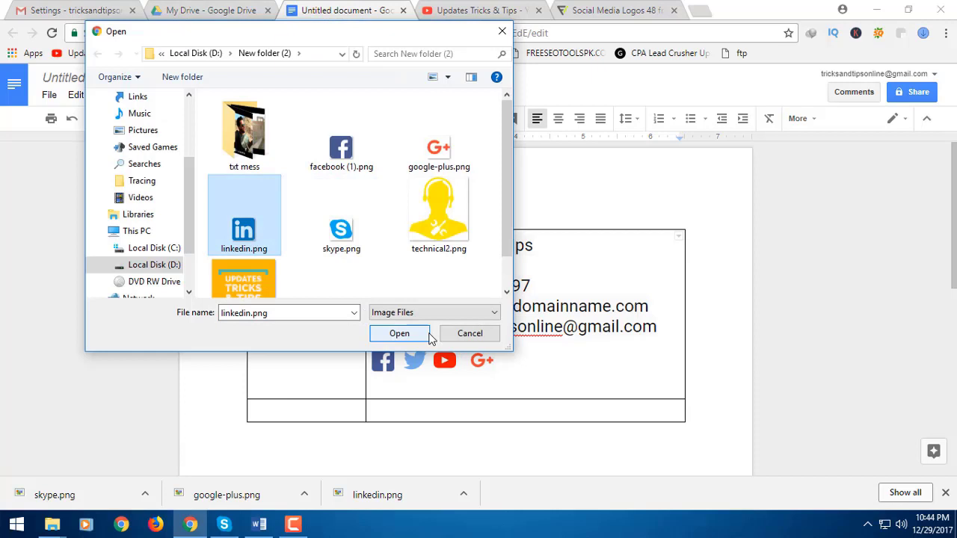
click(426, 337)
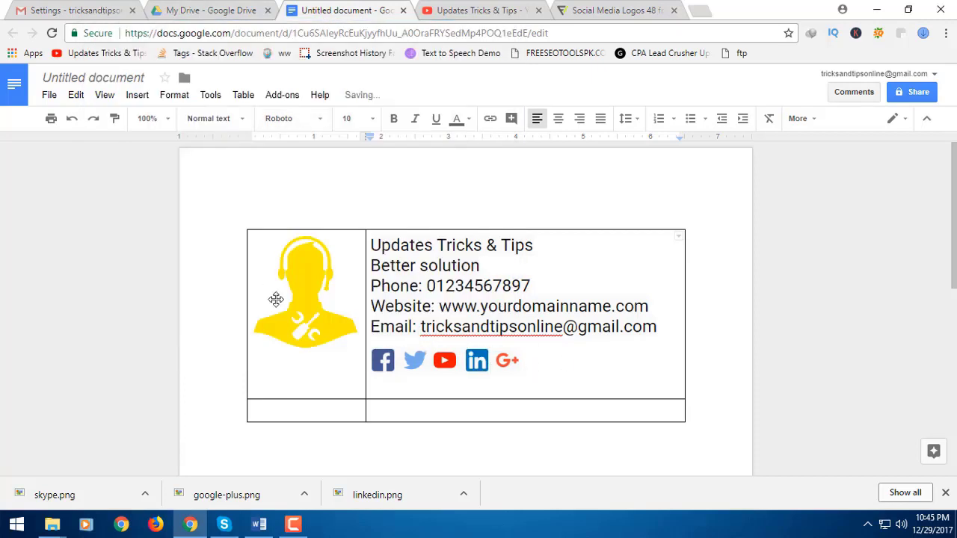
click(138, 97)
mouse_move(158, 118)
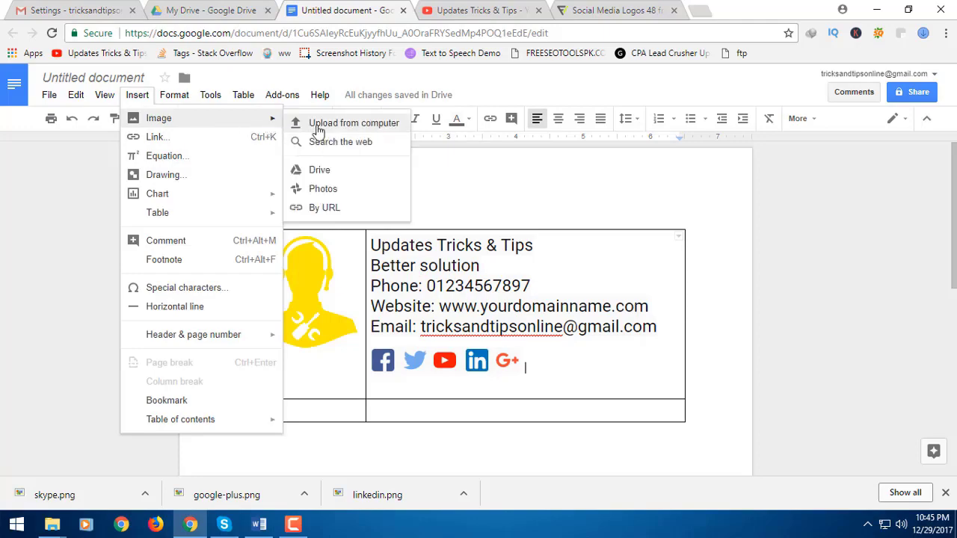
click(318, 124)
click(349, 247)
click(399, 334)
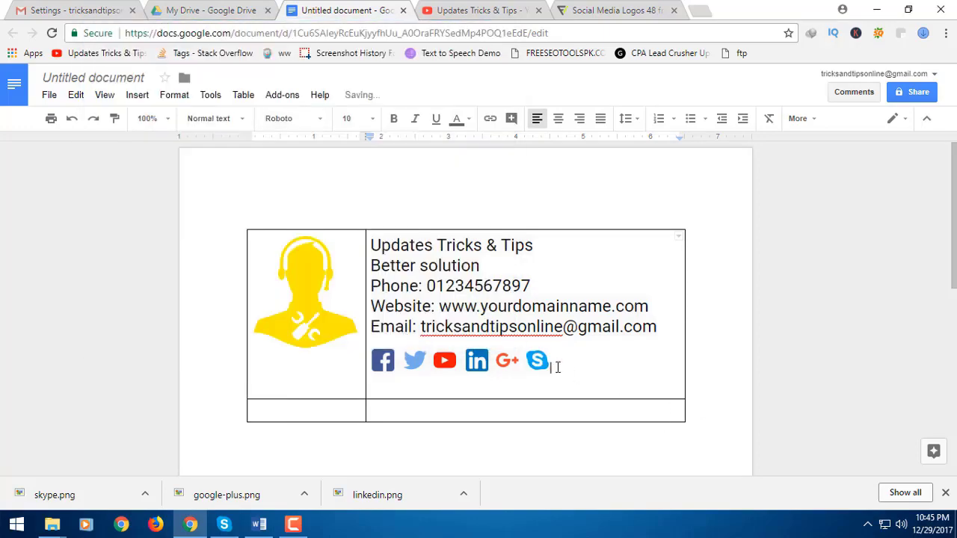
drag(314, 410, 523, 410)
right_click(426, 410)
Merge the bottom row and add a shrunken, centred Subscribe image in it
click(490, 361)
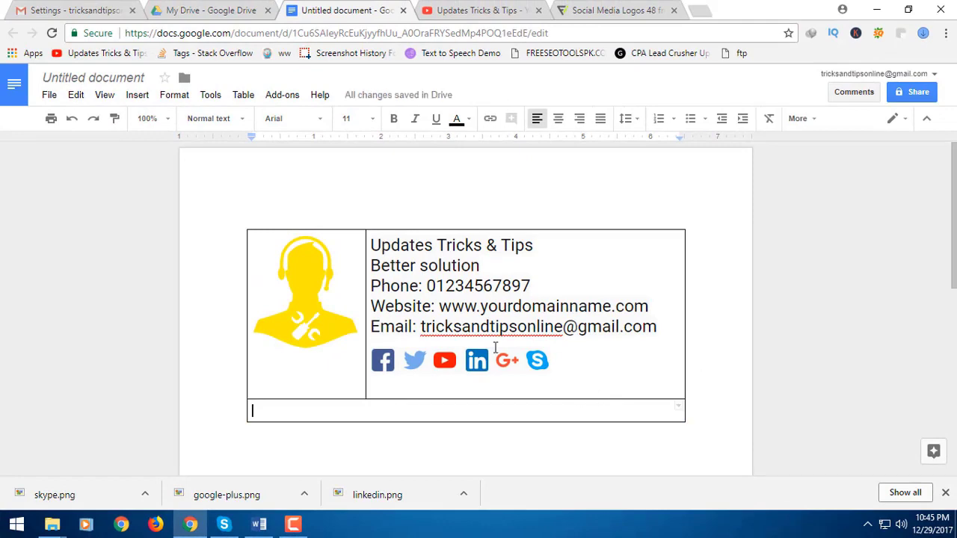
click(137, 95)
mouse_move(158, 118)
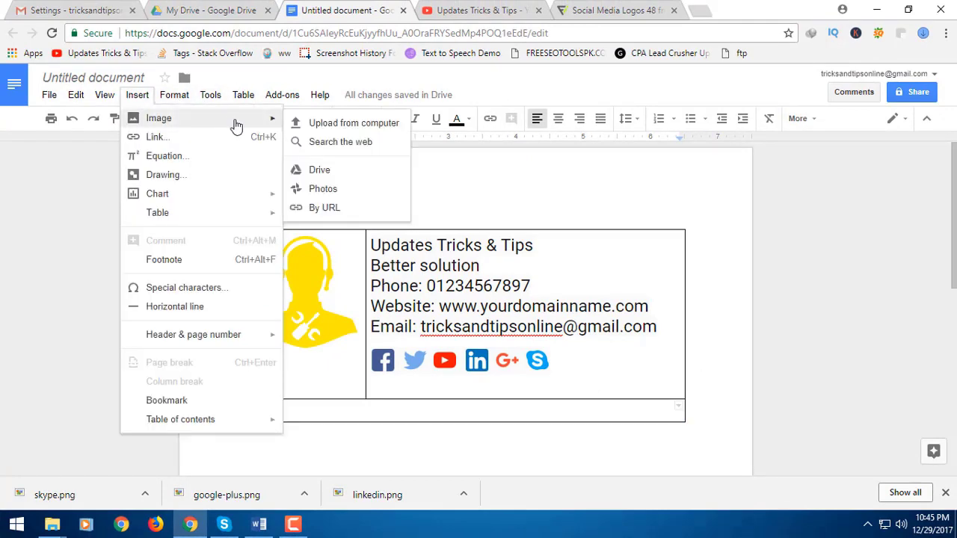
click(303, 123)
mouse_move(626, 384)
mouse_down()
mouse_move(469, 373)
mouse_move(441, 361)
mouse_up()
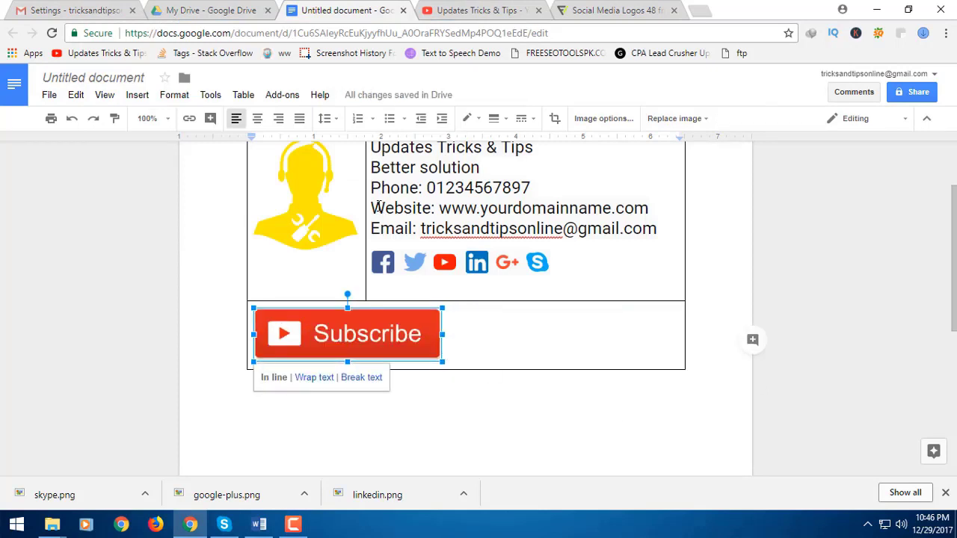
click(258, 118)
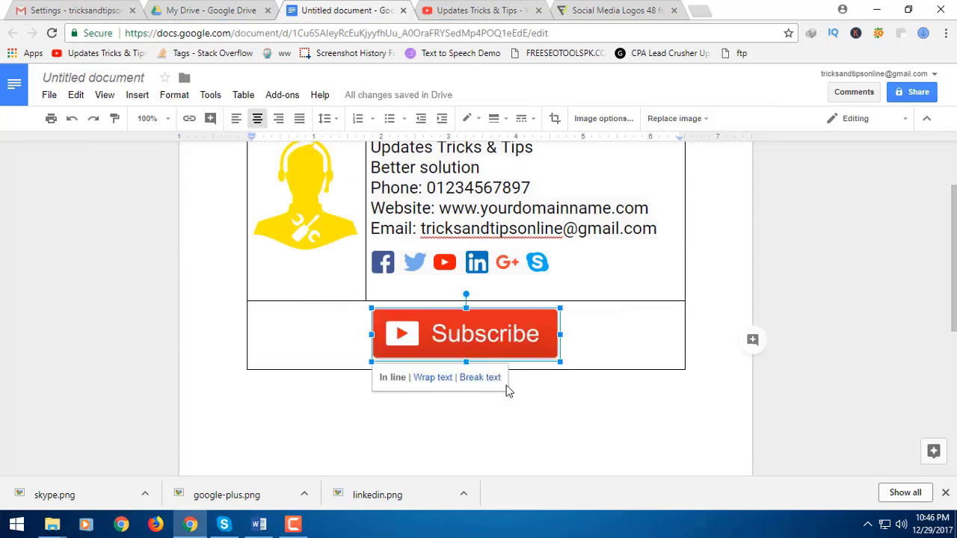
click(226, 423)
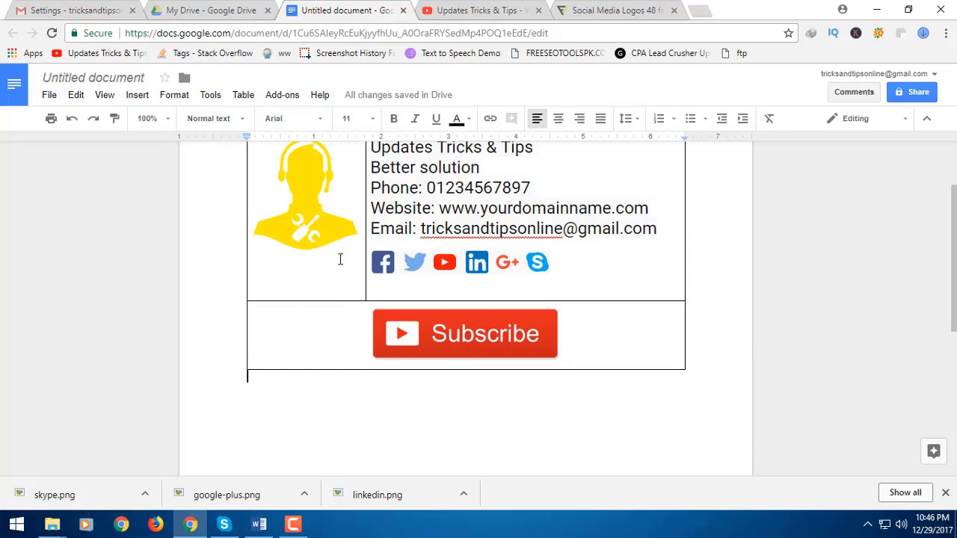
Remove the empty line under the icons, then select part of the email line and the Facebook icon
click(642, 278)
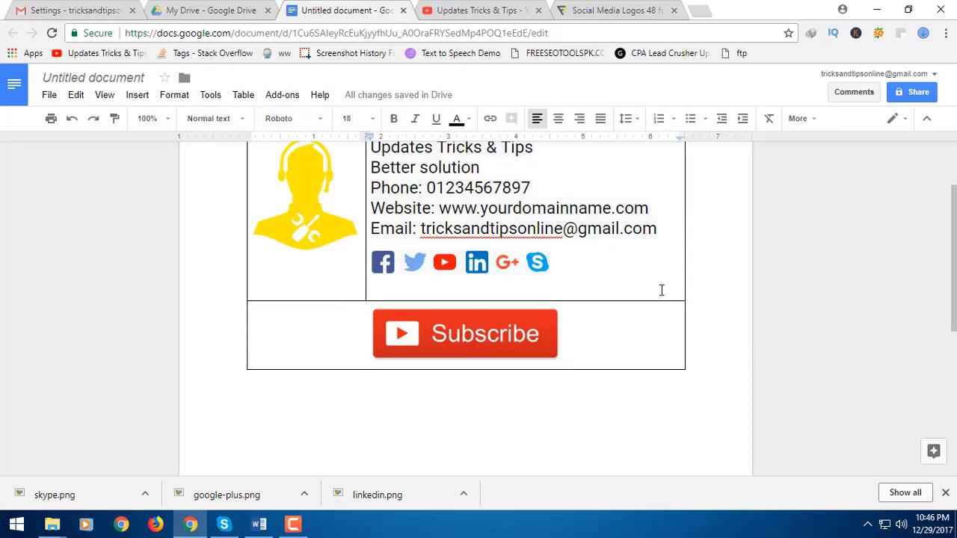
key(ctrl+z)
key(ctrl+z)
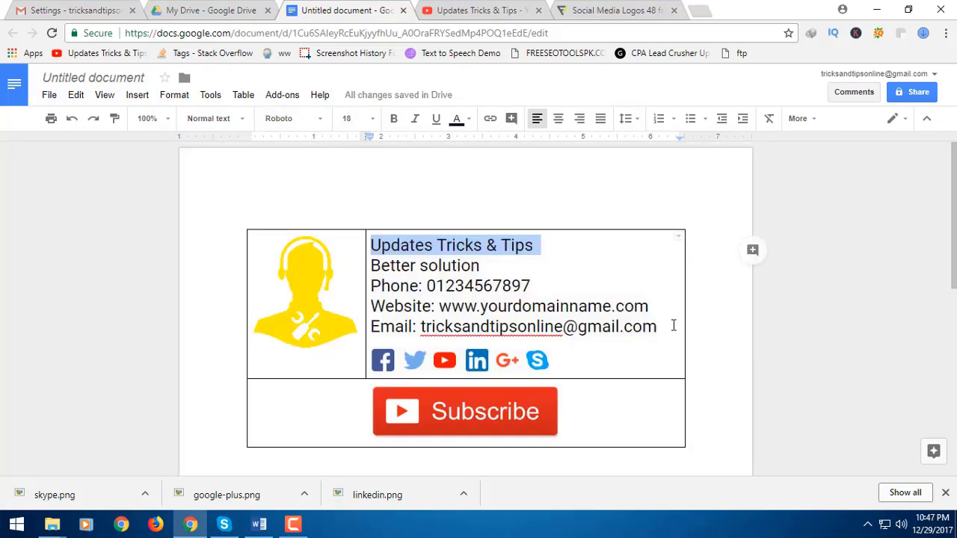
drag(673, 326, 492, 329)
click(588, 327)
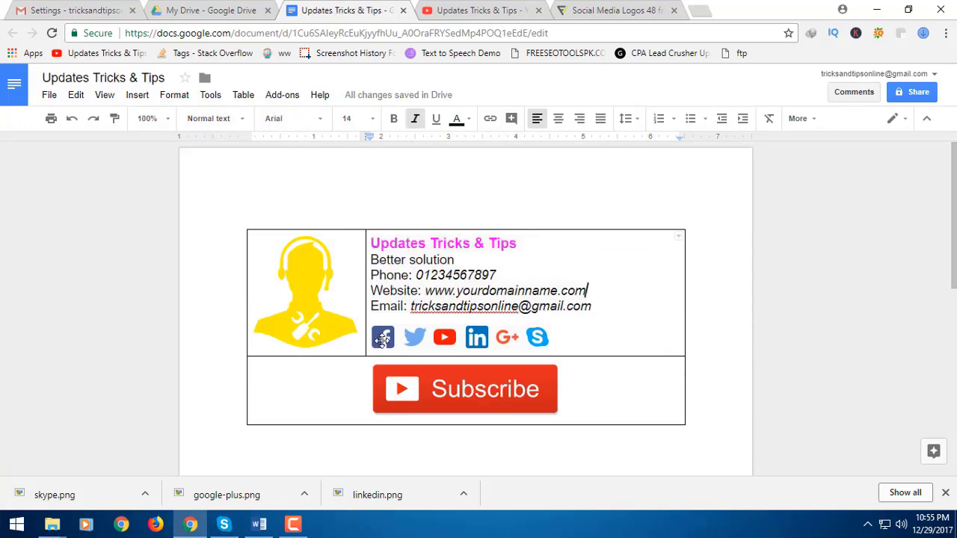
click(382, 339)
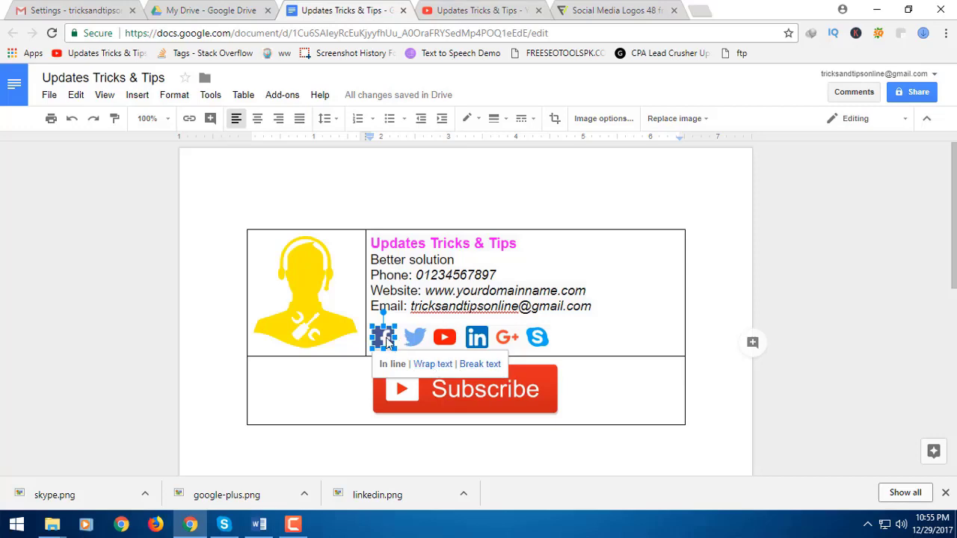
Link the first social icon to the copied Facebook page address
right_click(385, 337)
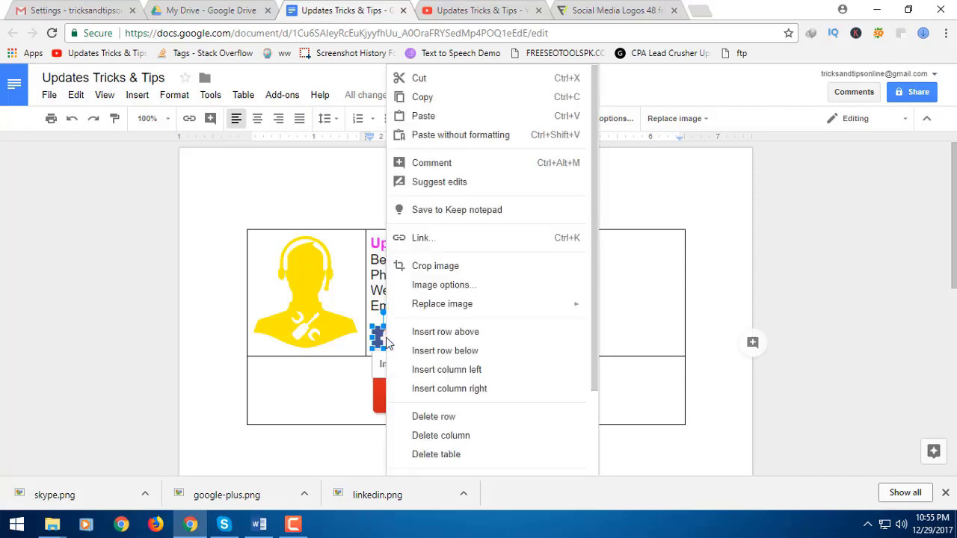
click(421, 237)
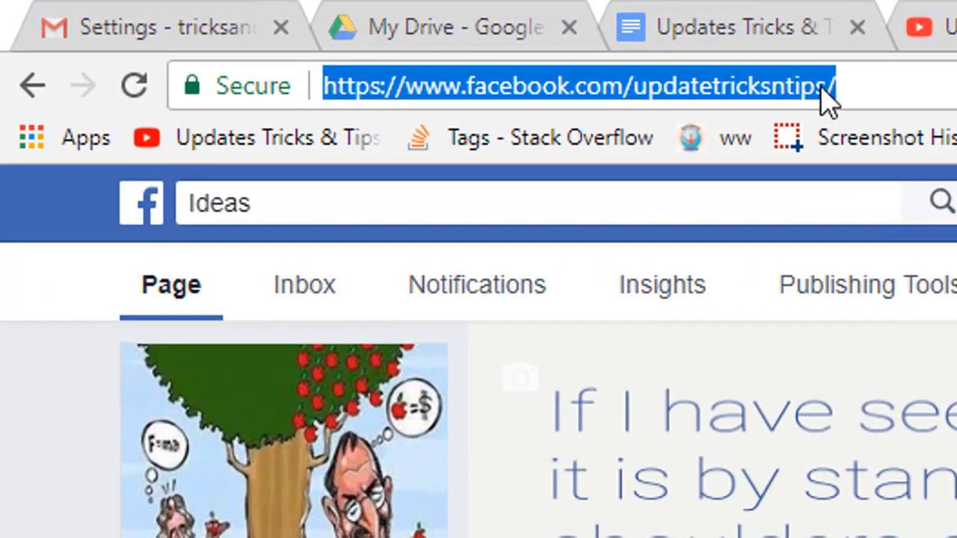
right_click(357, 34)
click(921, 224)
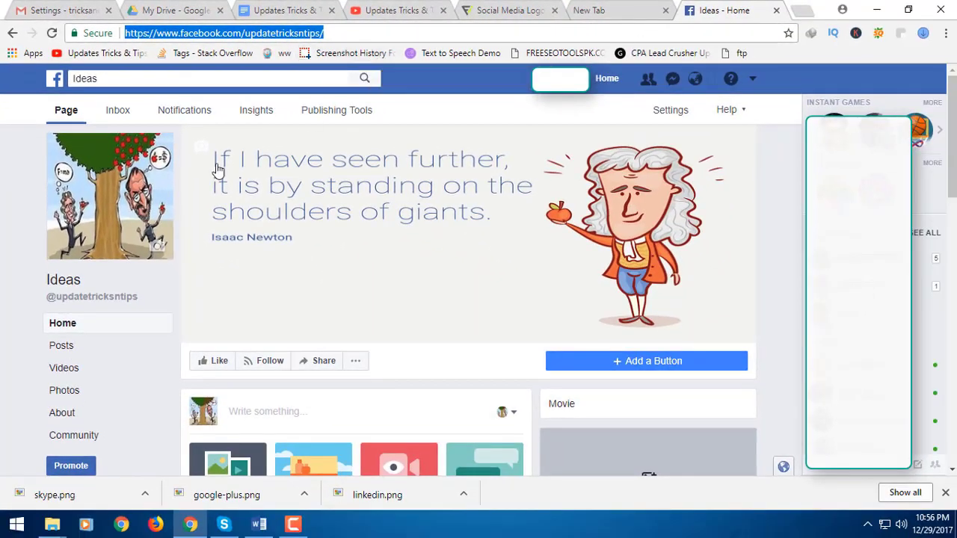
click(357, 14)
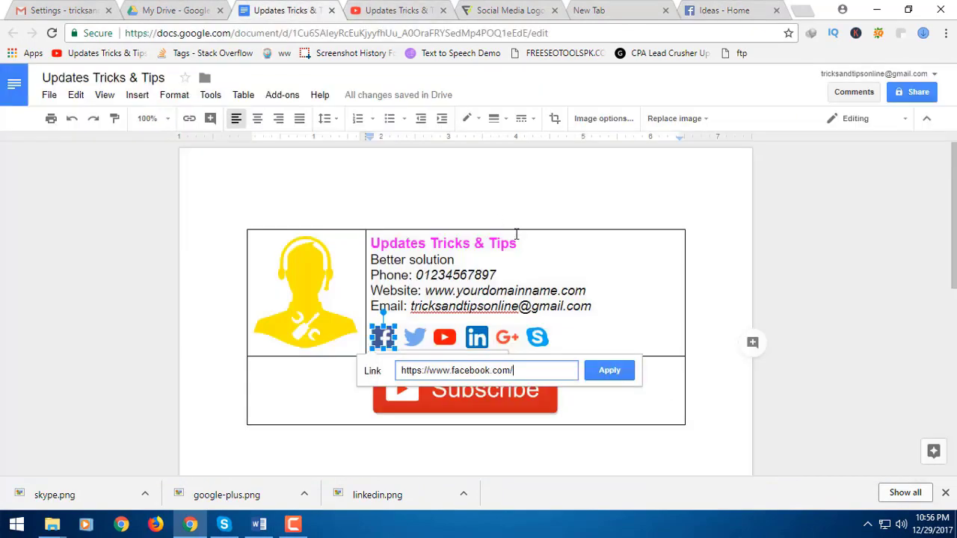
triple_click(537, 371)
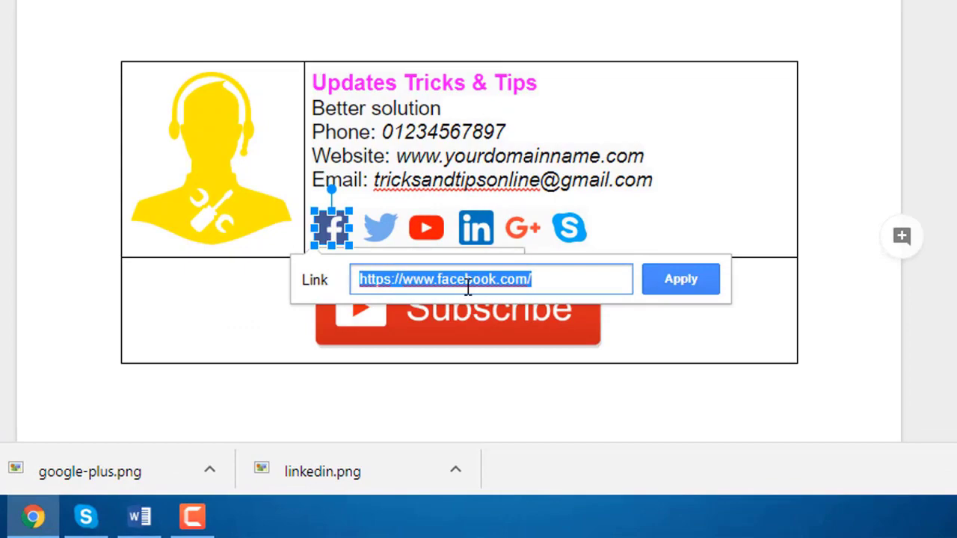
right_click(467, 286)
click(585, 35)
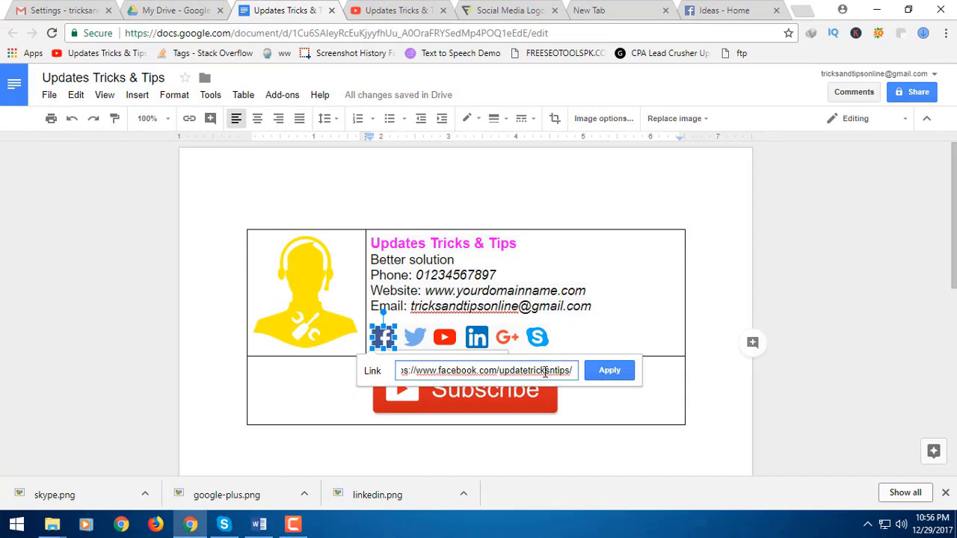
click(607, 370)
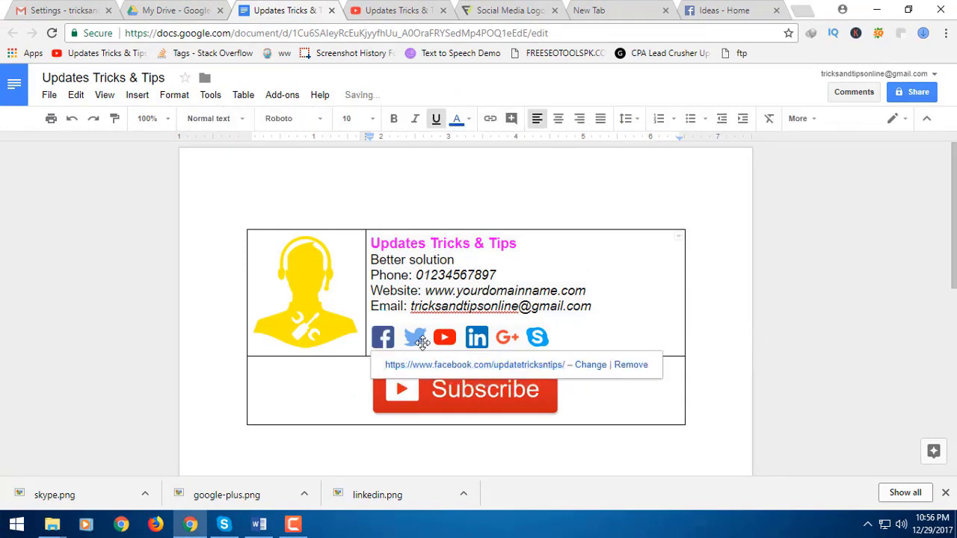
key(Left)
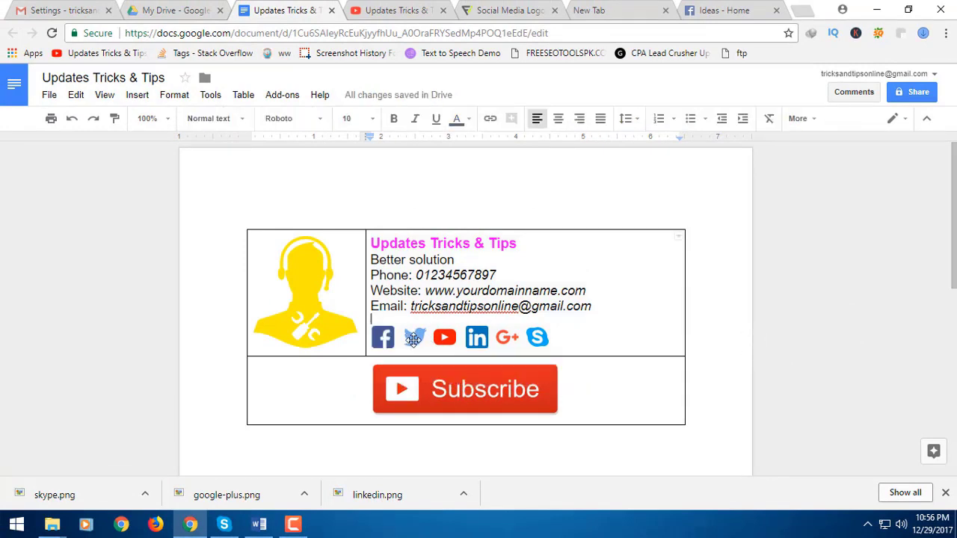
Link the YouTube icon to the copied UpdatesTricksTips channel address
click(414, 338)
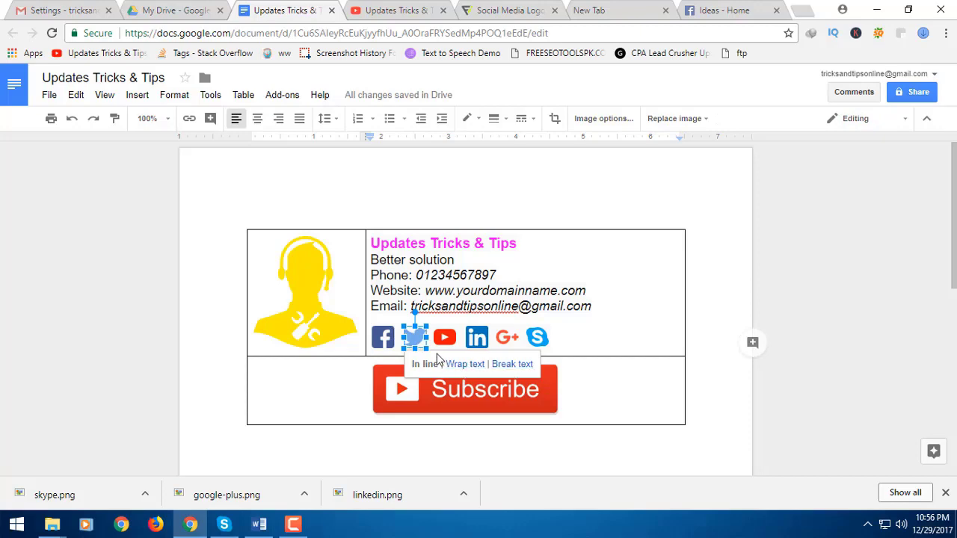
right_click(419, 344)
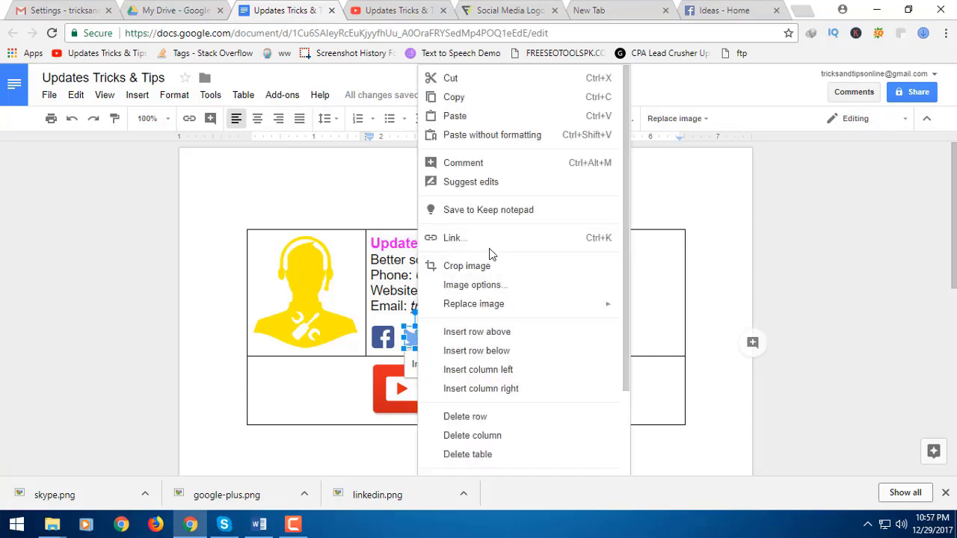
click(492, 238)
key(ctrl+Tab)
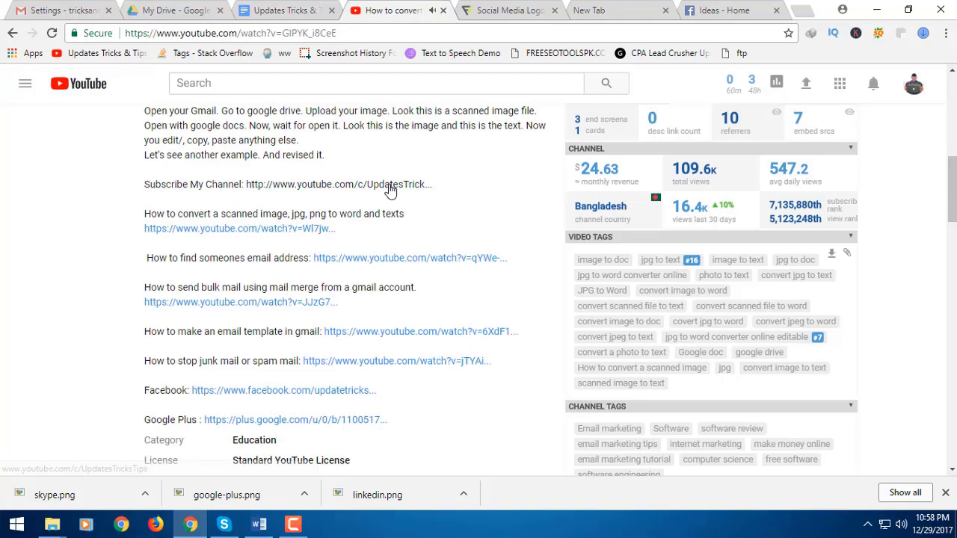
right_click(393, 185)
click(449, 266)
scroll(427, 267, up, 10)
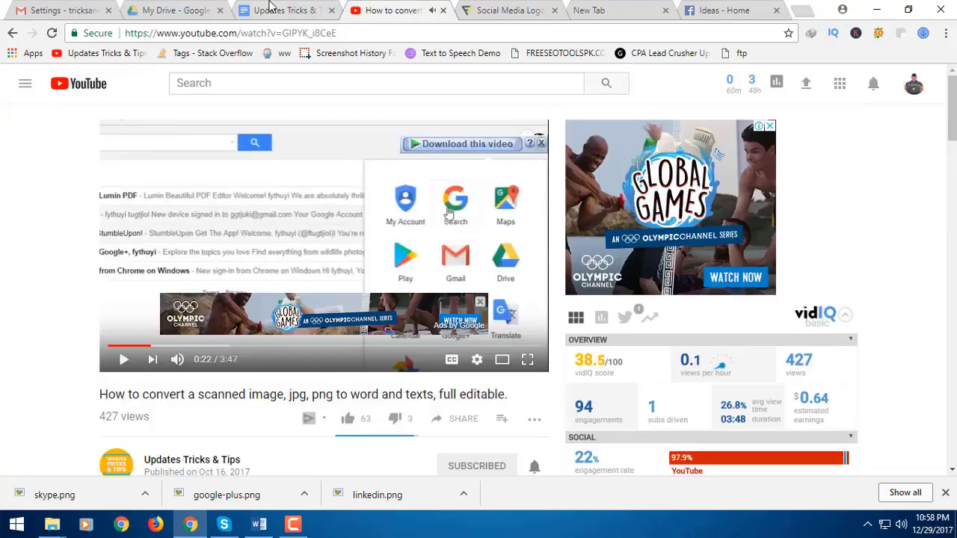
click(276, 10)
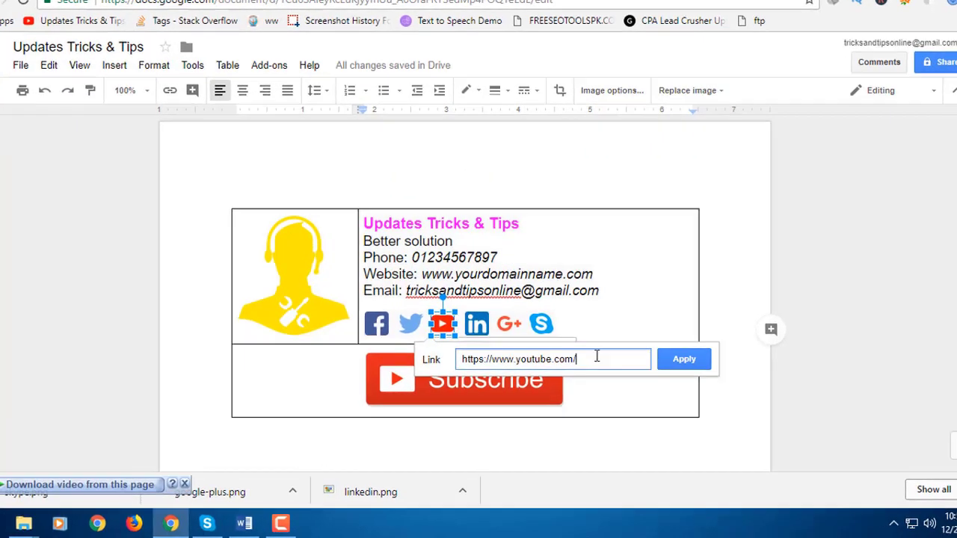
drag(580, 370, 344, 403)
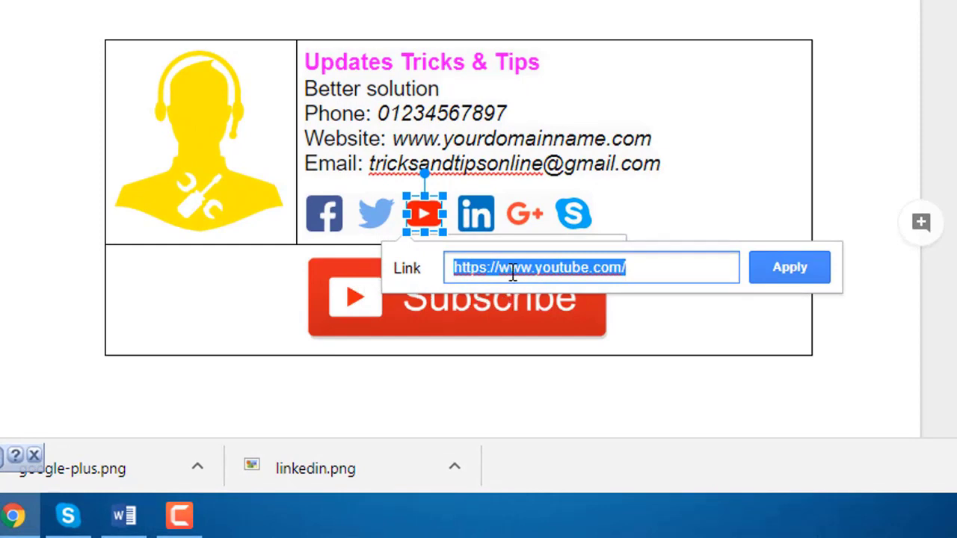
right_click(514, 267)
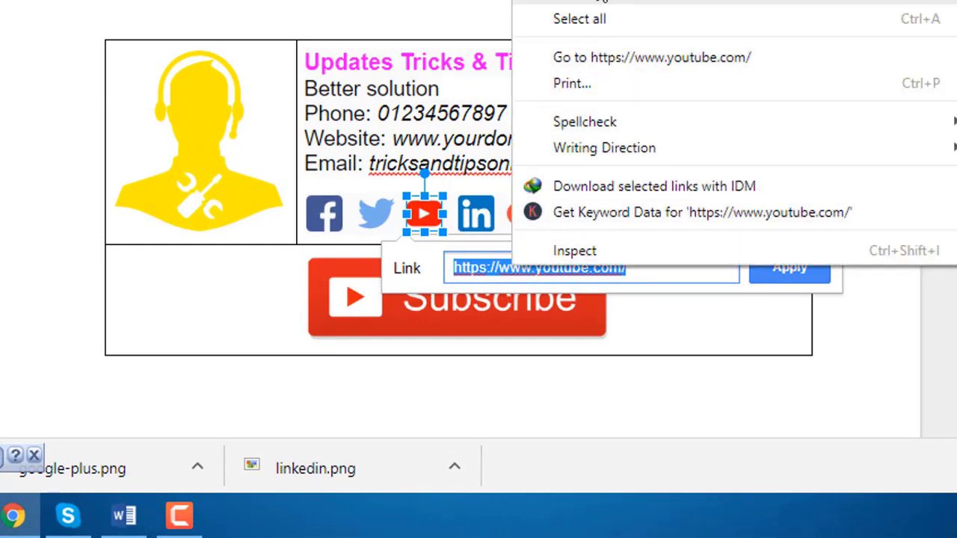
key(ctrl+v)
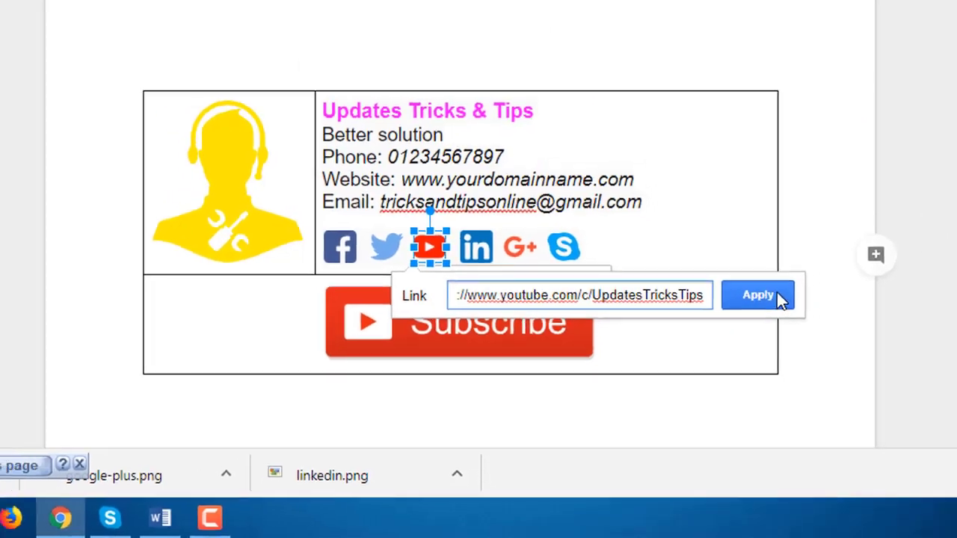
click(794, 271)
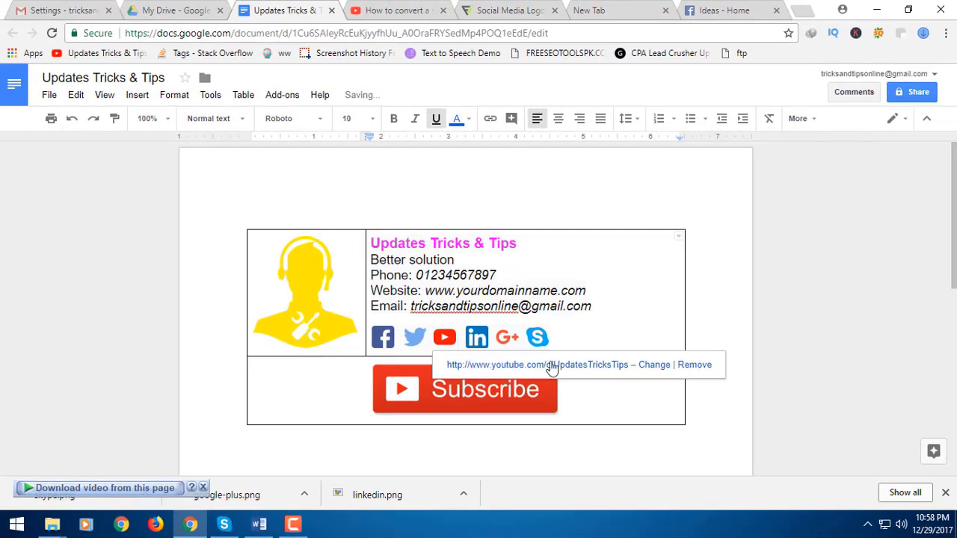
Link the LinkedIn icon to the suggested LinkedIn address
click(479, 341)
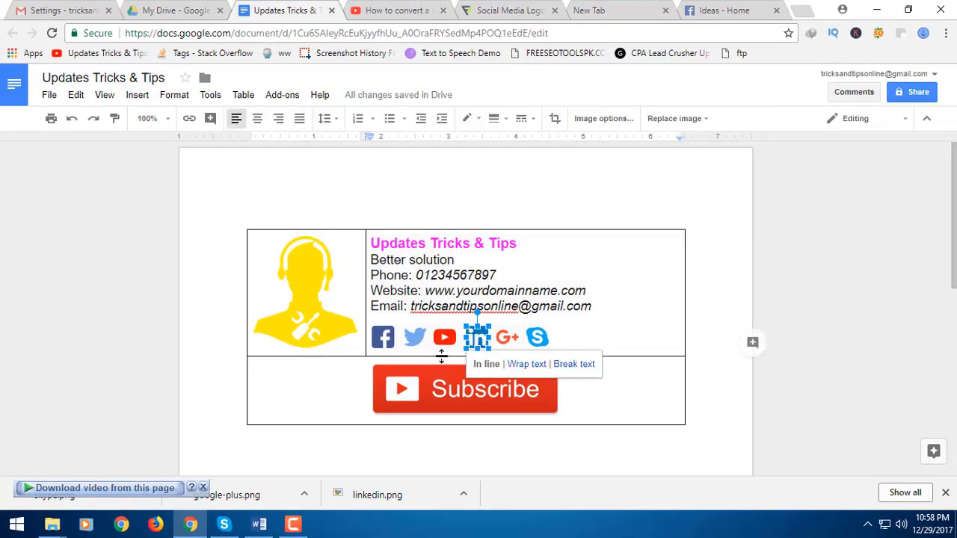
right_click(479, 344)
click(515, 237)
text(link)
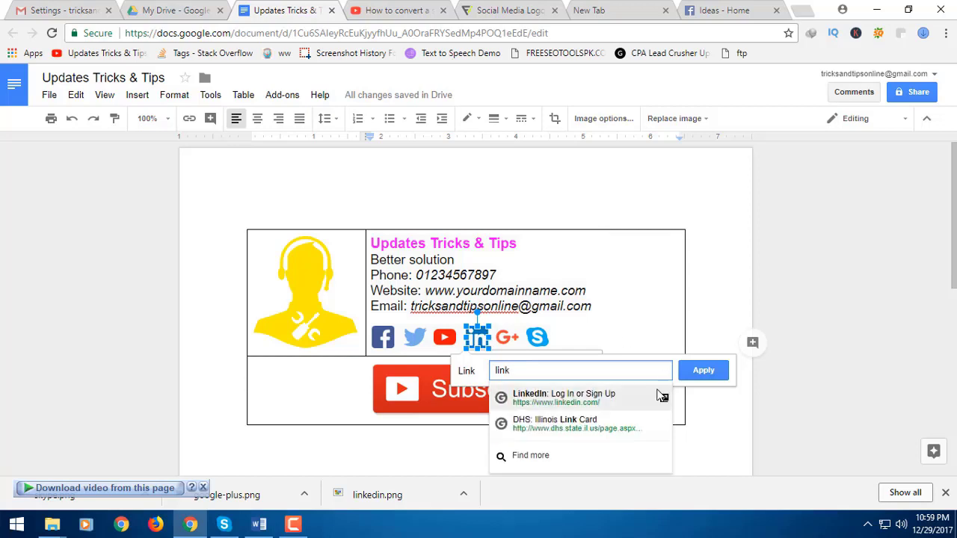
click(539, 394)
click(704, 370)
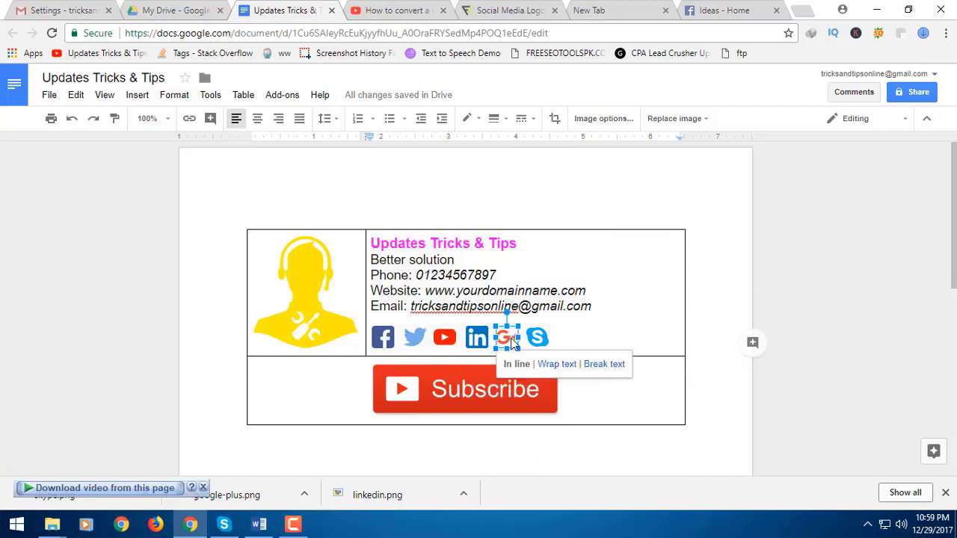
click(612, 315)
Link the Subscribe button image to a YouTube username address
click(440, 404)
right_click(470, 392)
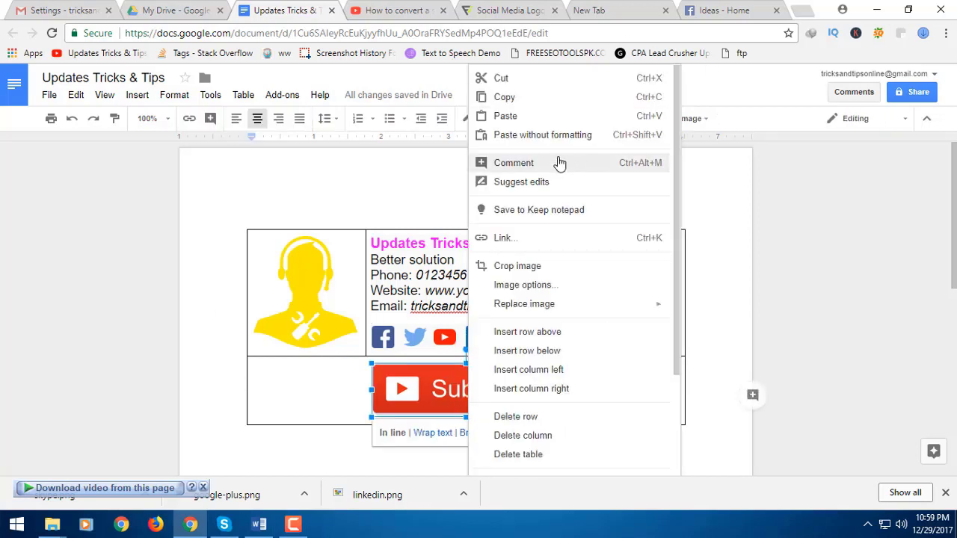
click(535, 236)
text(youtube)
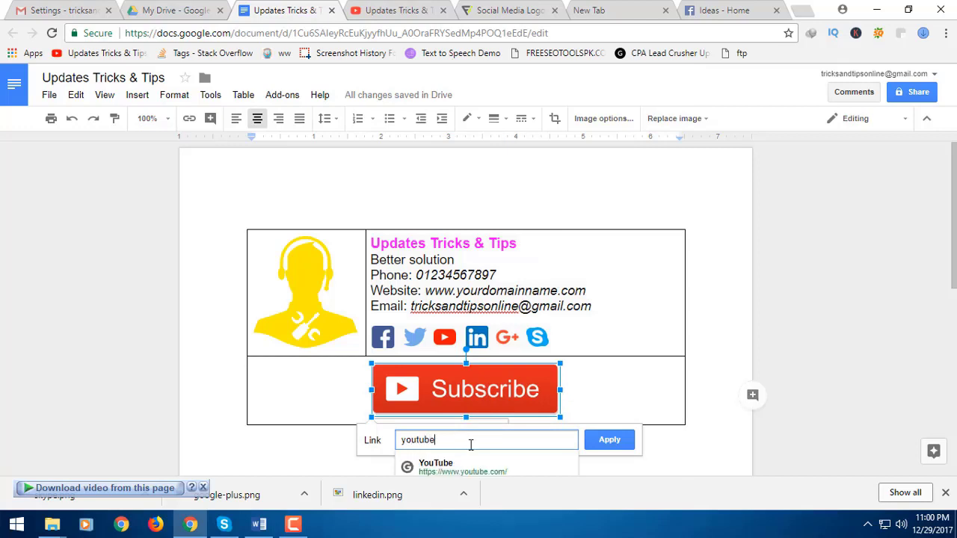
click(449, 464)
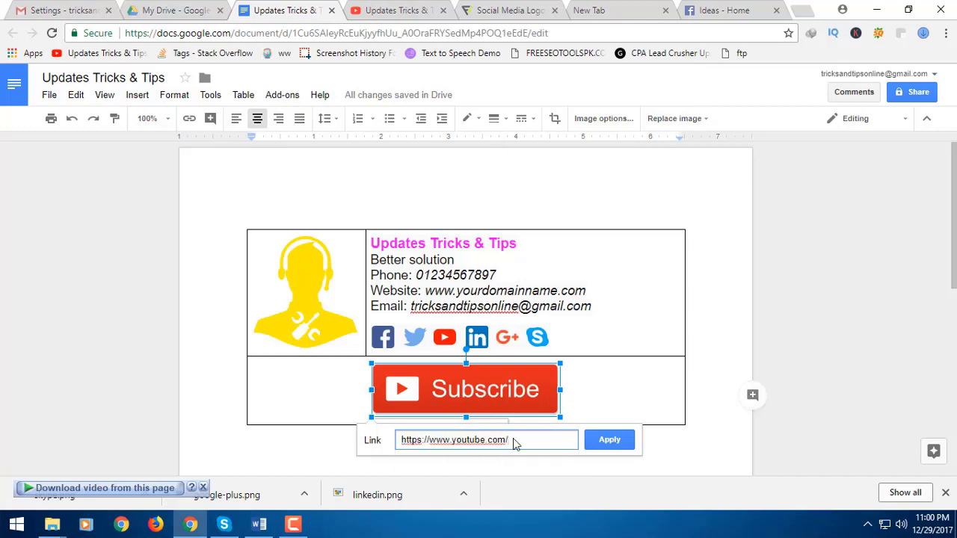
text(rname)
key(Return)
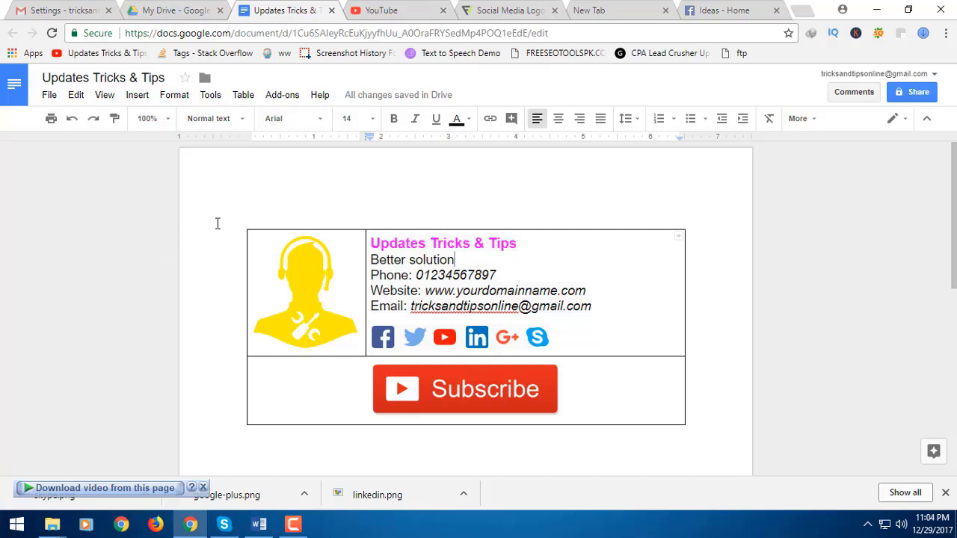
Set the signature table's border width to 0 pt so it is borderless
drag(239, 224, 548, 383)
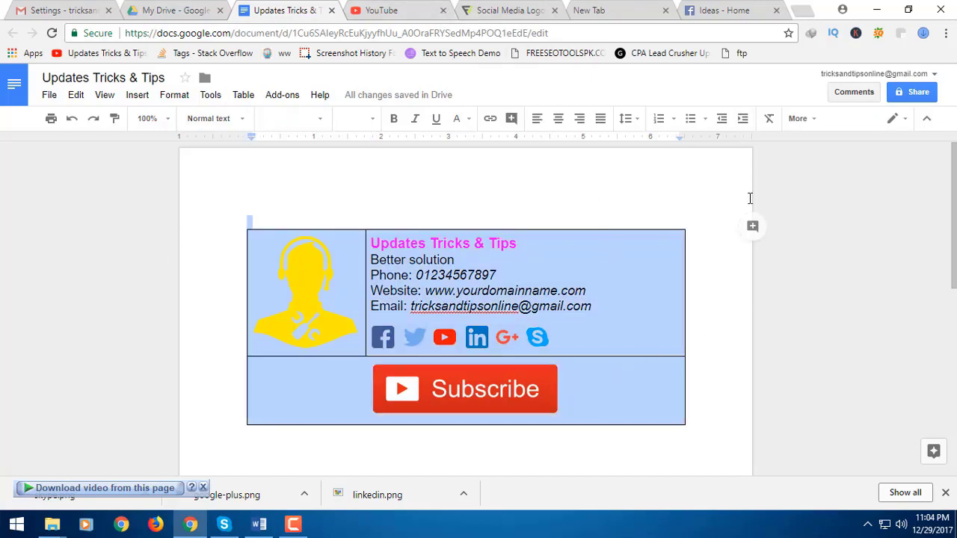
click(798, 119)
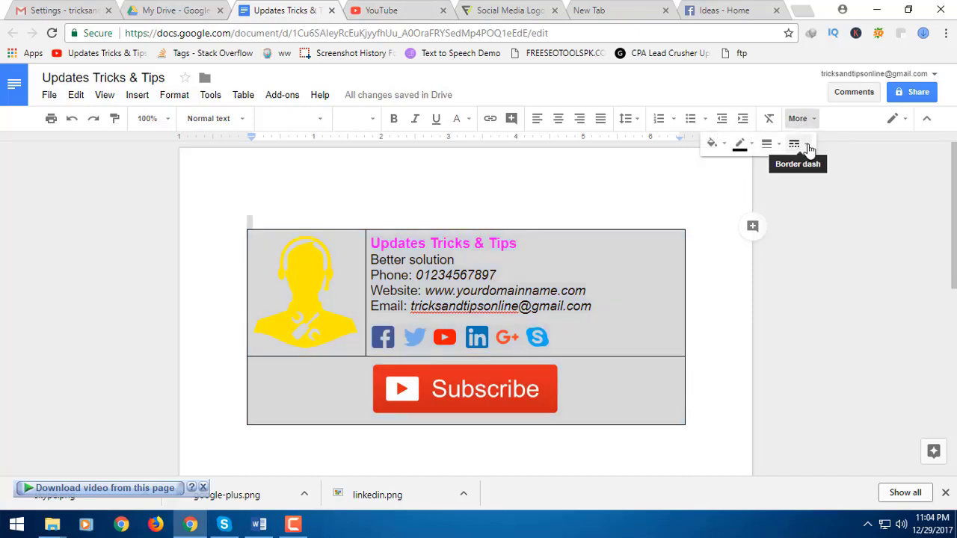
click(773, 142)
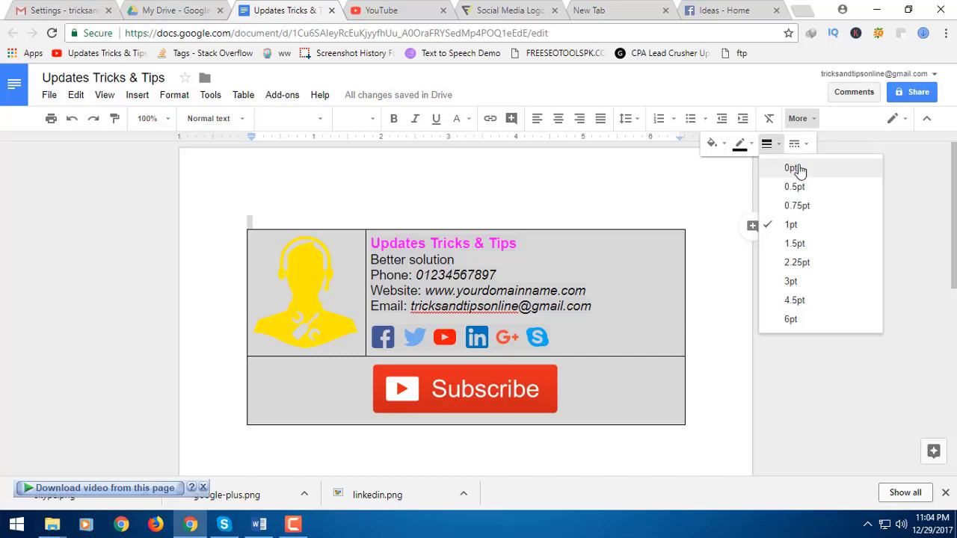
click(793, 168)
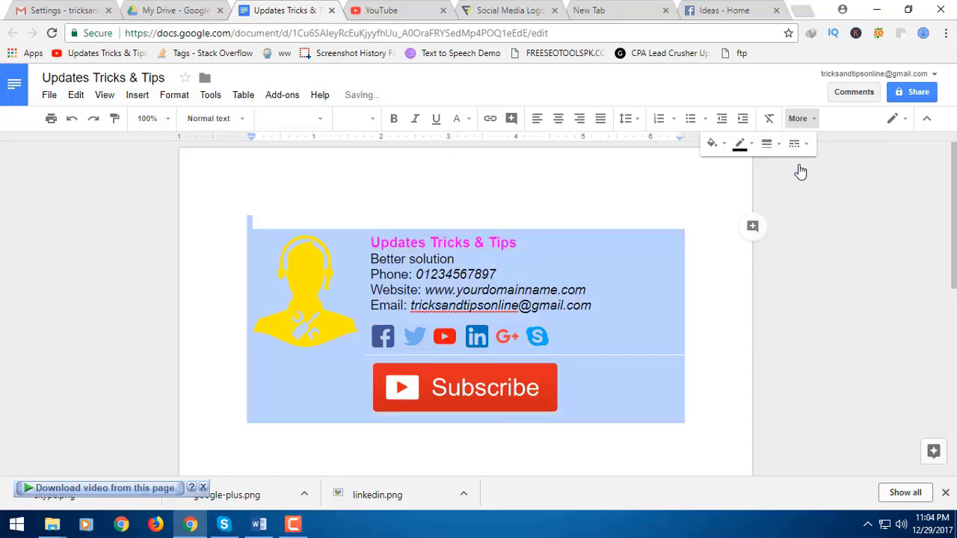
click(603, 296)
Copy the entire signature document and return to Gmail settings
click(675, 338)
click(434, 228)
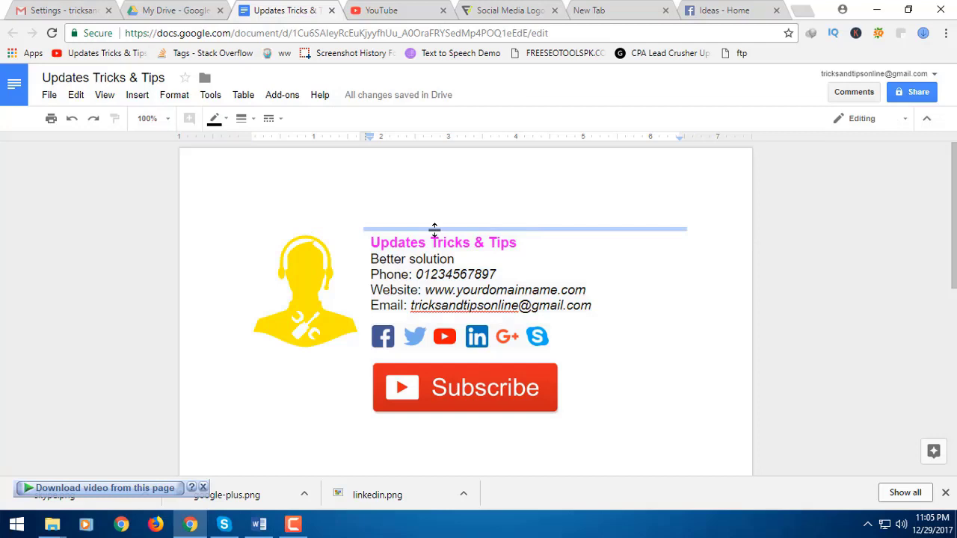
click(257, 254)
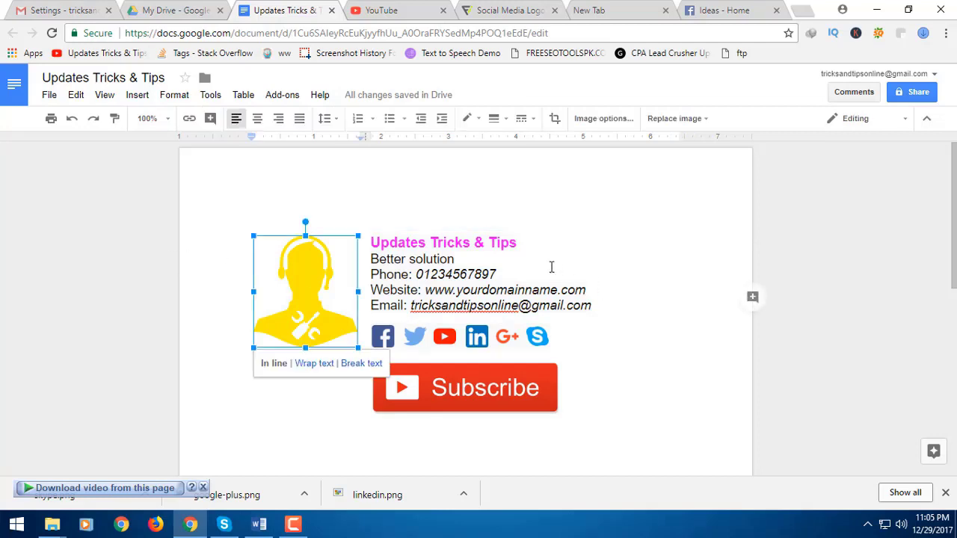
click(507, 266)
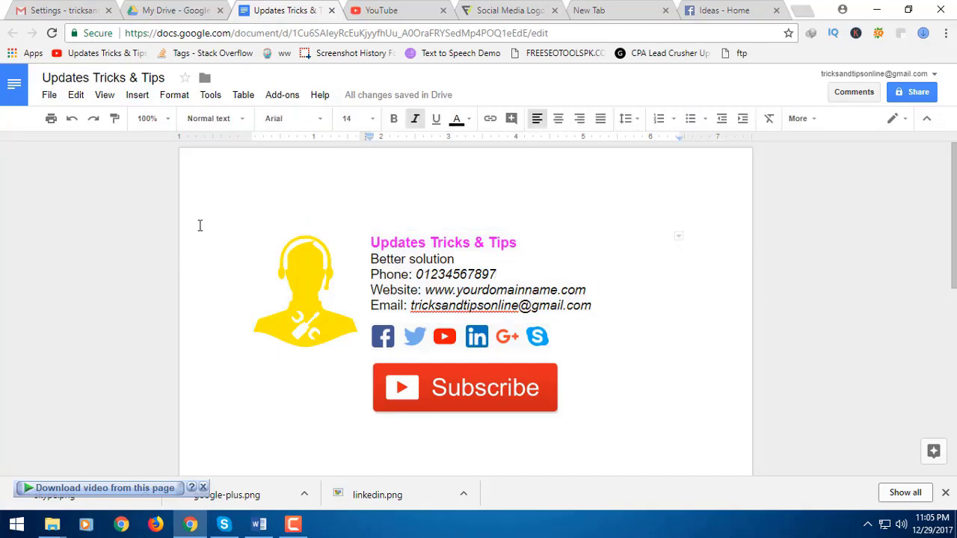
key(ctrl+a)
right_click(598, 303)
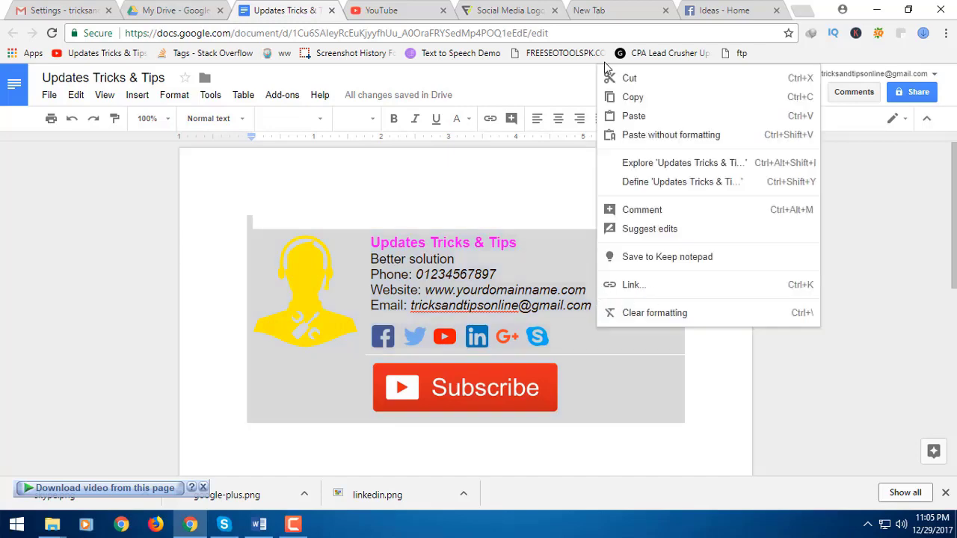
click(630, 98)
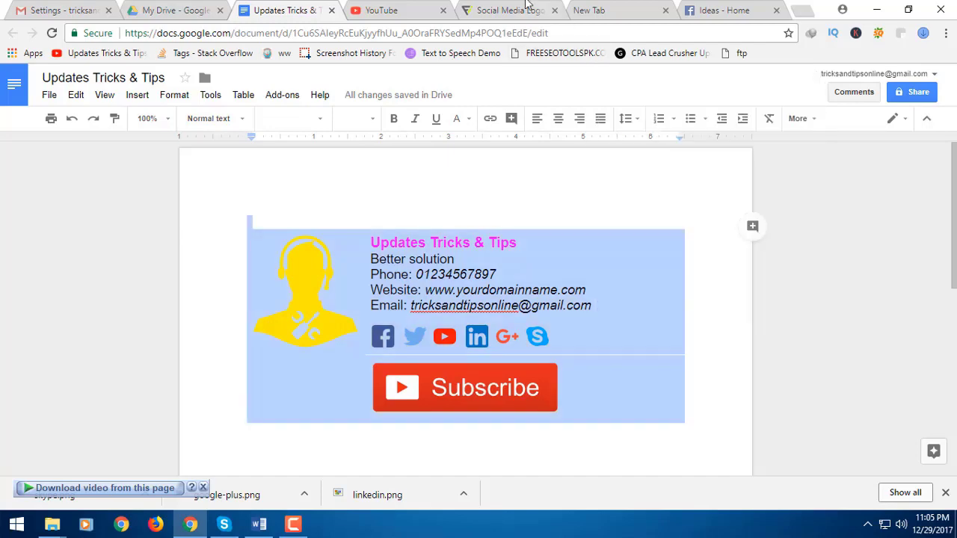
click(106, 9)
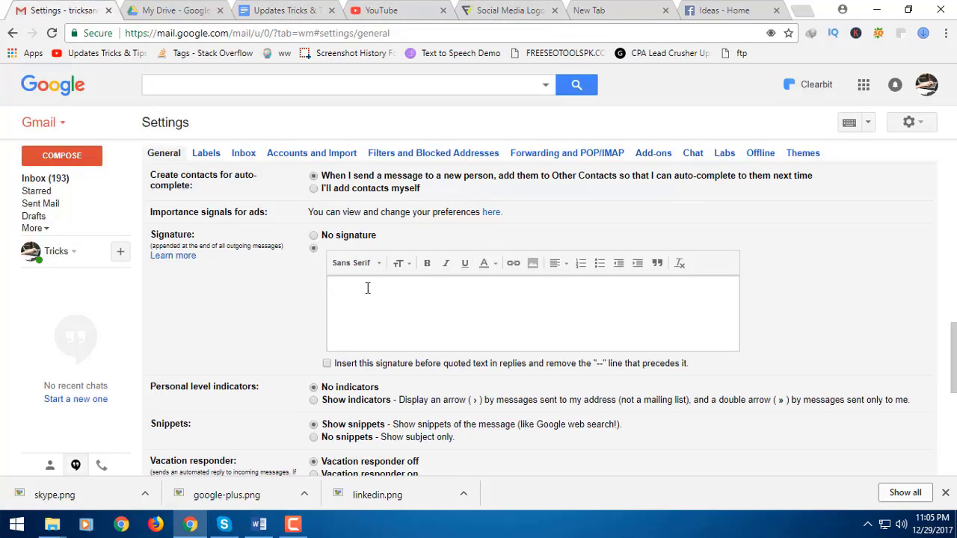
Paste the copied Google Docs signature into Gmail's signature editor
click(344, 292)
right_click(348, 290)
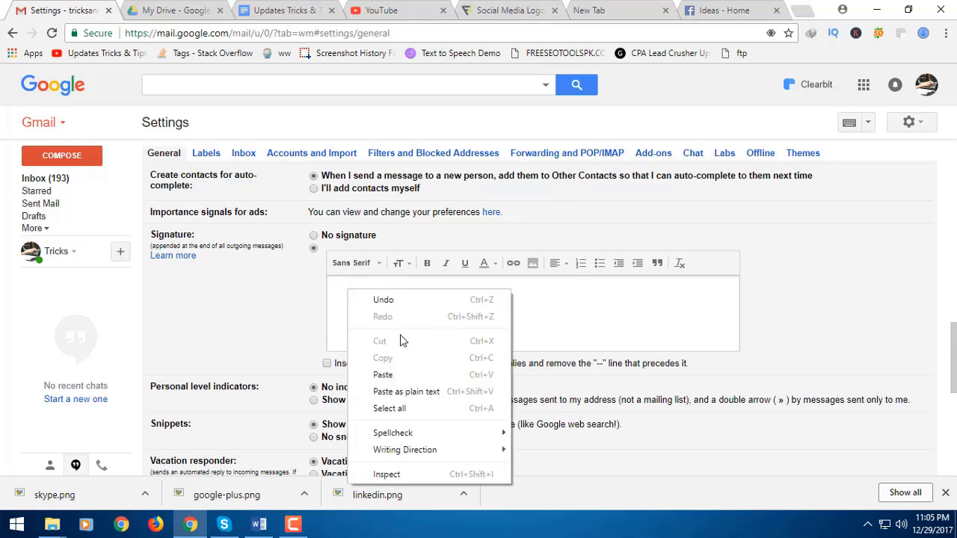
click(378, 375)
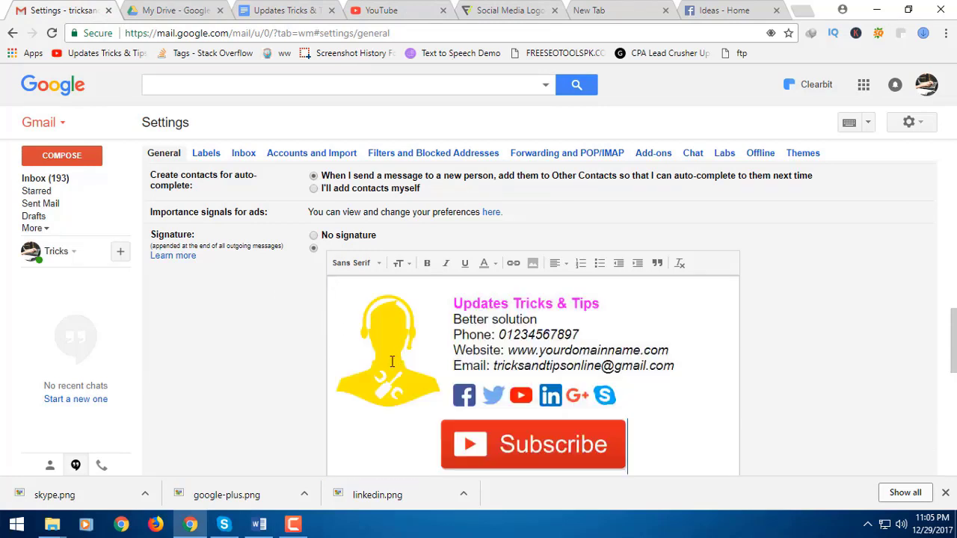
click(404, 345)
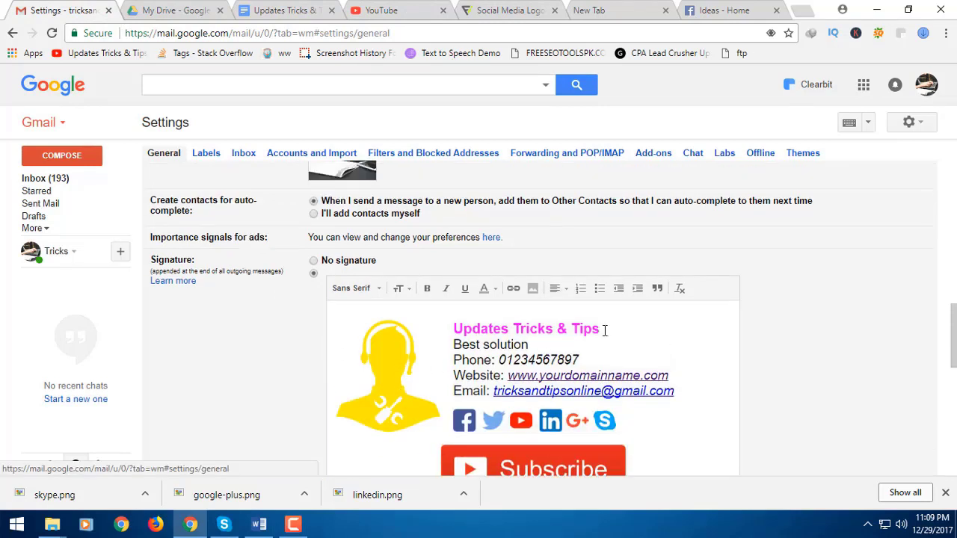
Apply Comic Sans MS to the Updates Tricks & Tips heading and business details
drag(604, 326, 453, 328)
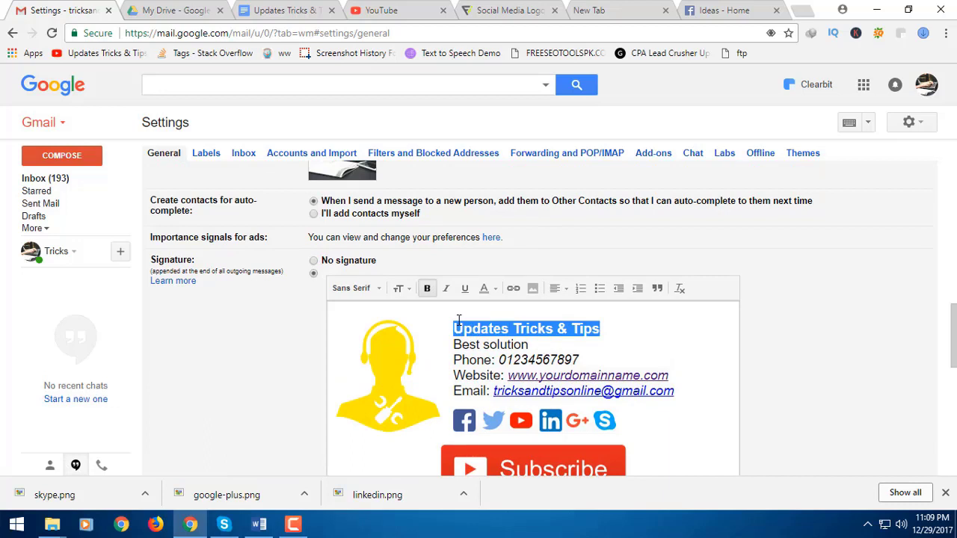
click(380, 290)
click(383, 198)
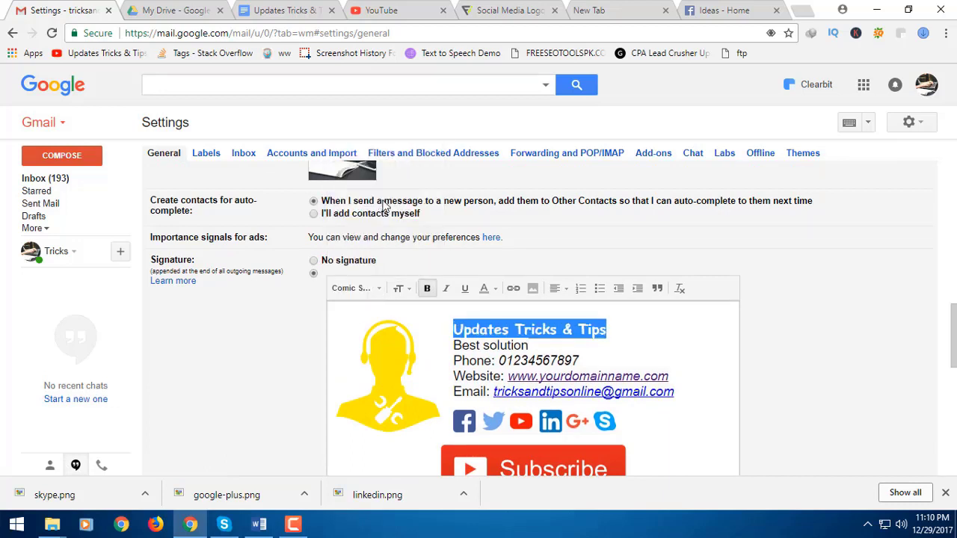
click(531, 345)
drag(453, 348, 558, 361)
click(556, 361)
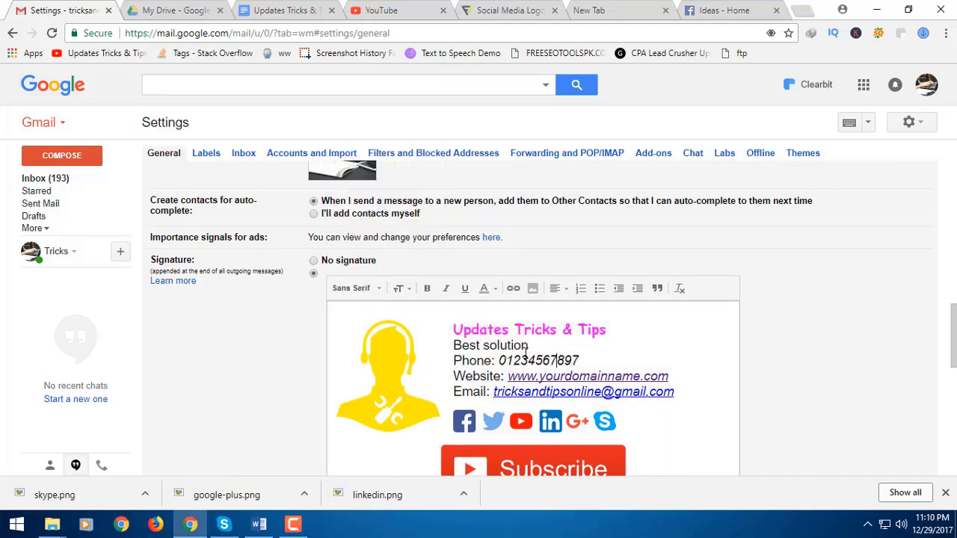
drag(454, 348, 674, 395)
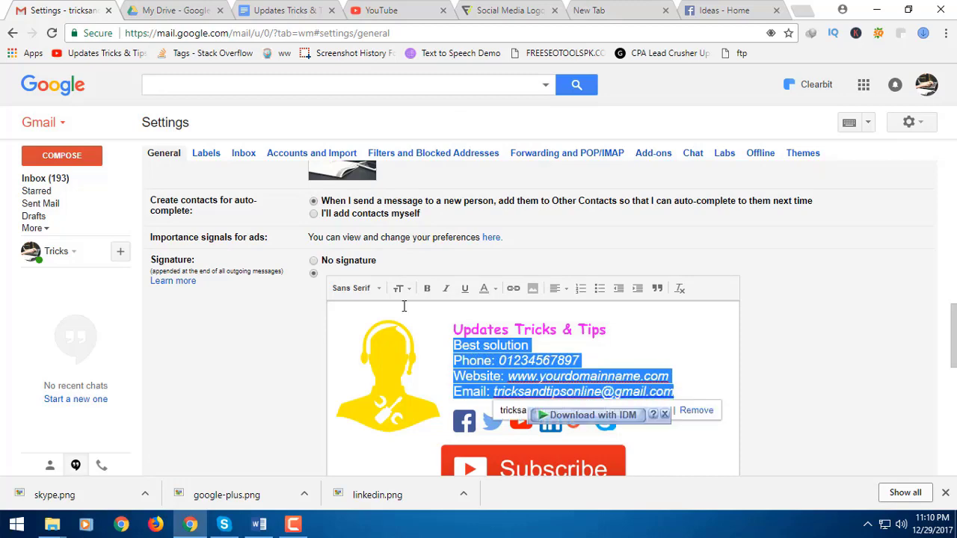
click(351, 289)
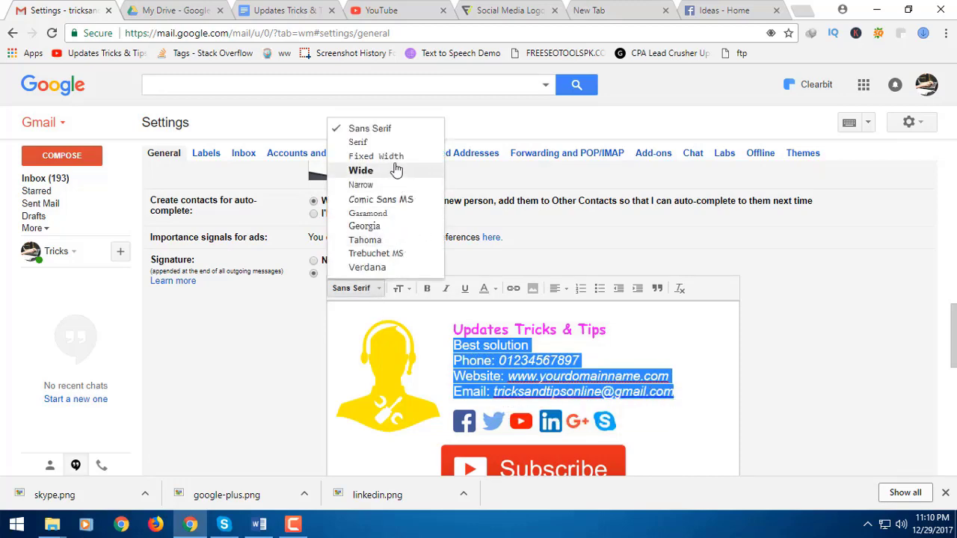
click(380, 199)
click(611, 361)
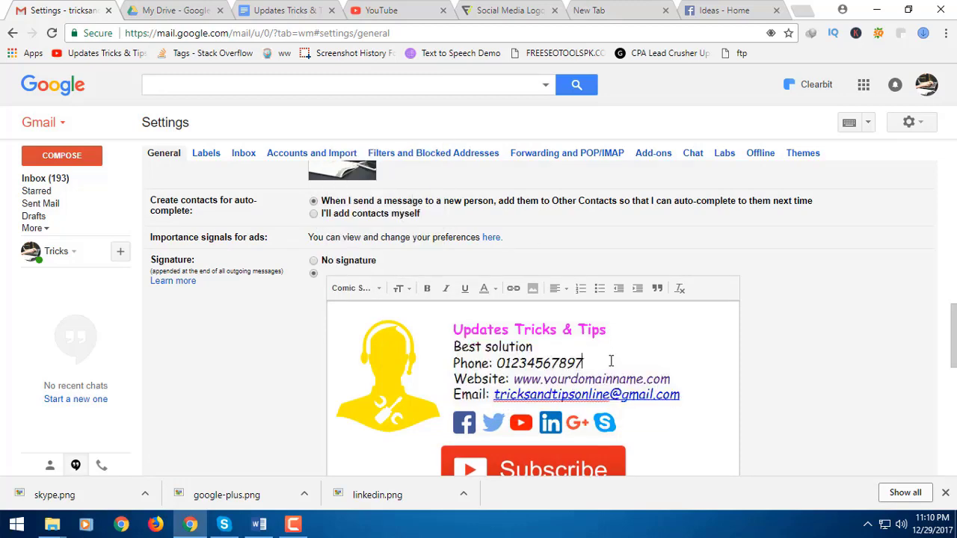
Restyle all signature text, from heading to email, in Garamond
scroll(710, 397, down, 1)
click(671, 308)
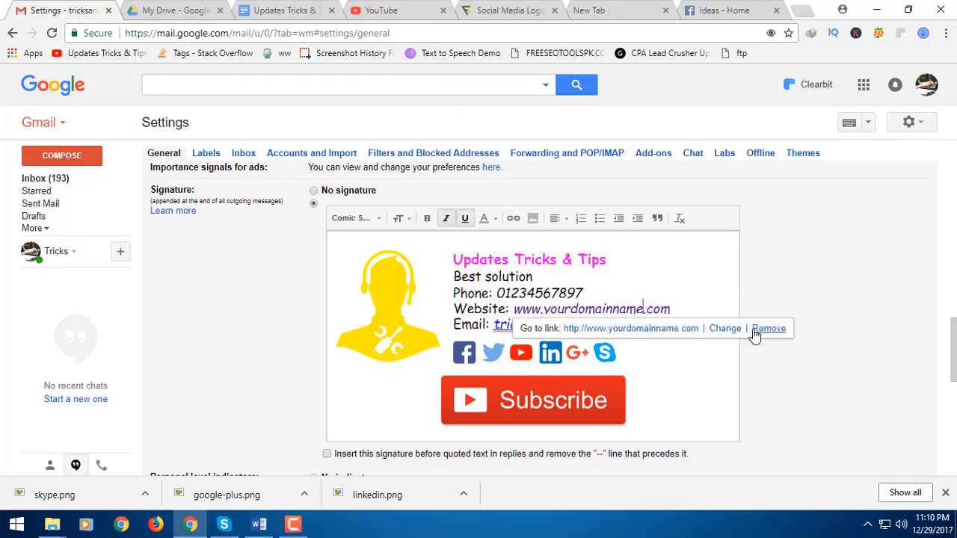
click(593, 329)
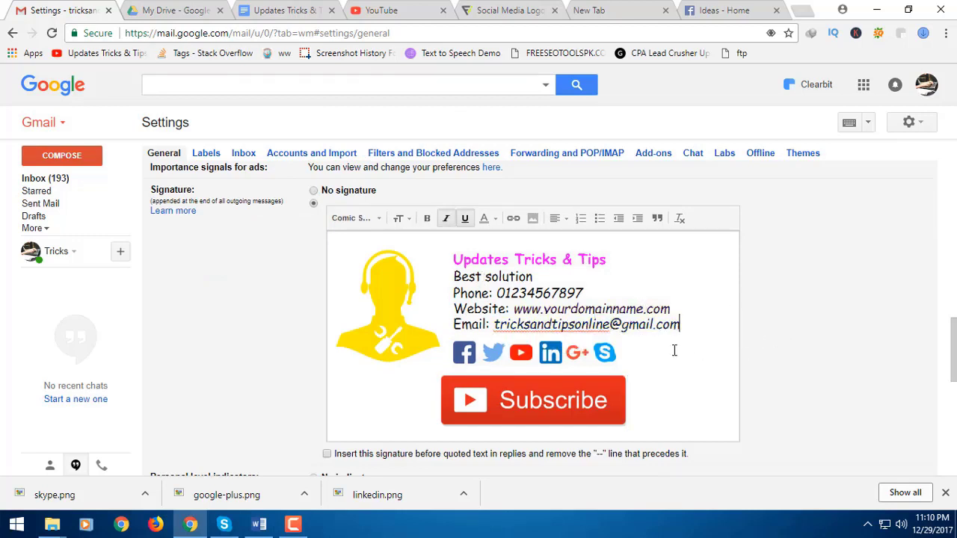
click(481, 277)
drag(454, 258, 682, 329)
click(355, 218)
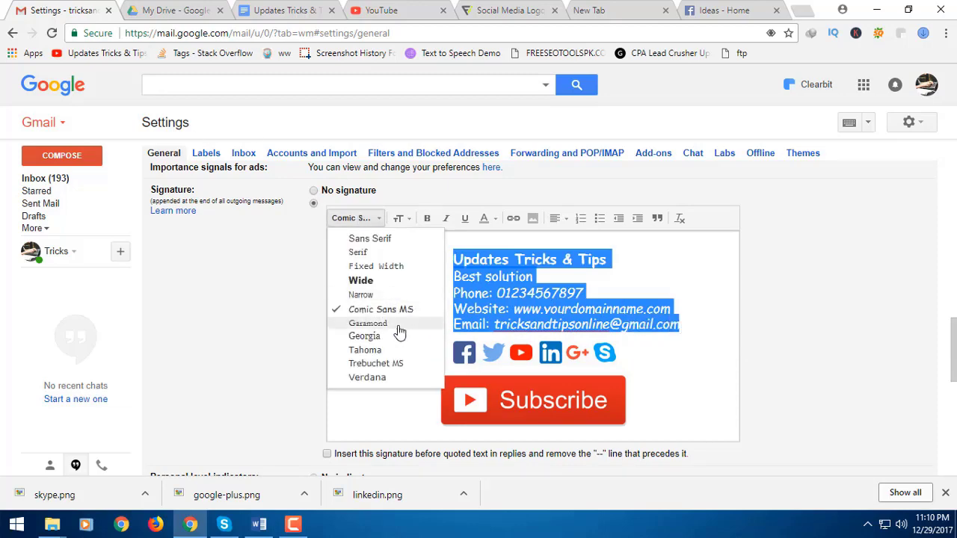
click(398, 326)
click(636, 288)
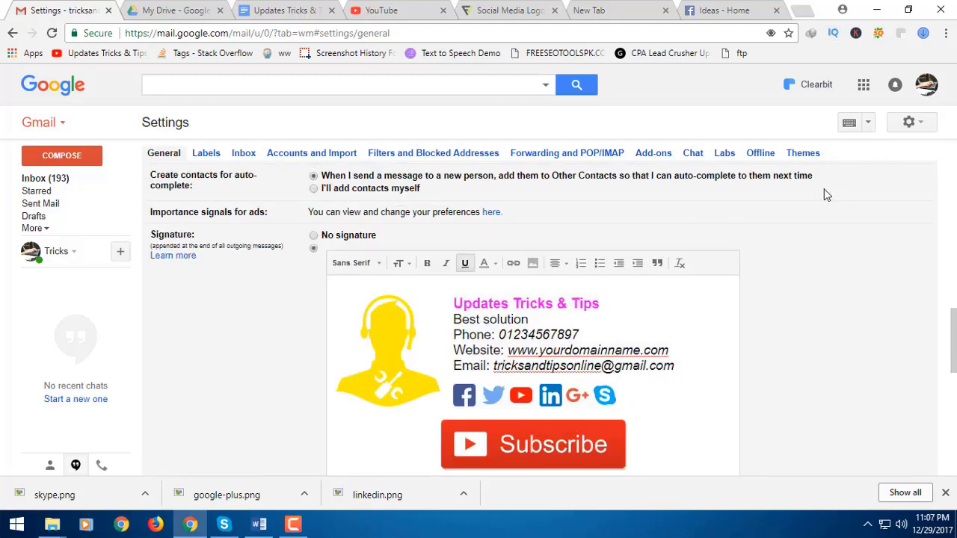
scroll(641, 338, down, 5)
scroll(640, 341, down, 3)
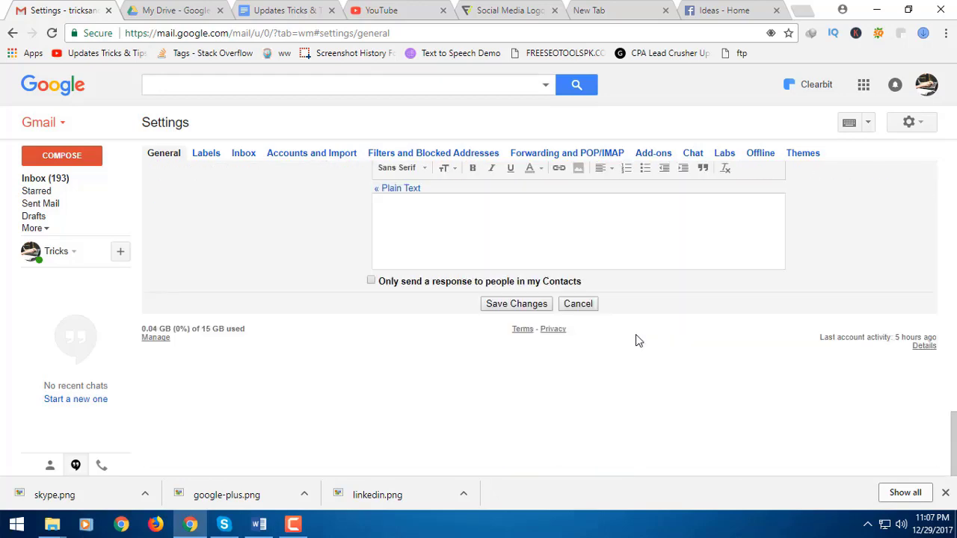
Save the signature settings and start a full-screen new message
click(509, 307)
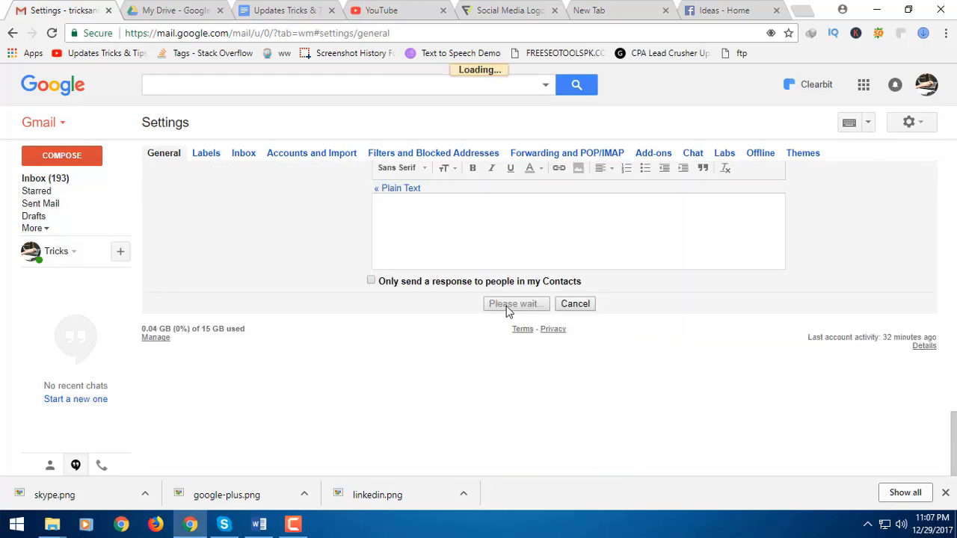
click(53, 155)
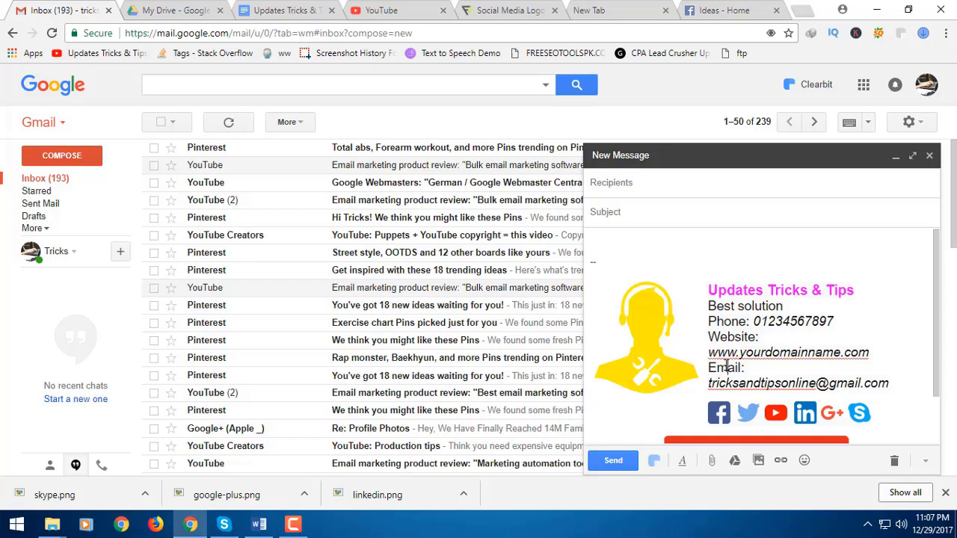
click(912, 155)
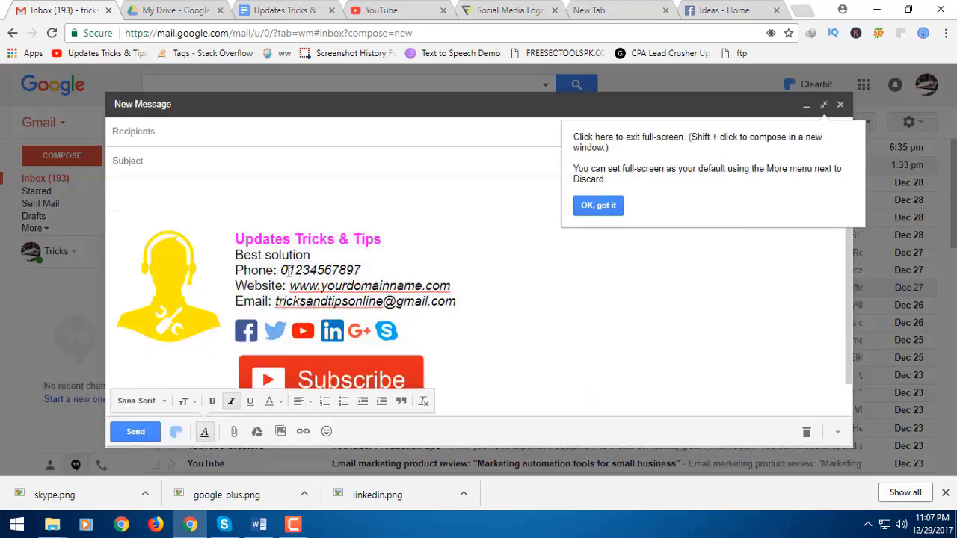
drag(288, 271, 389, 302)
click(517, 275)
click(596, 210)
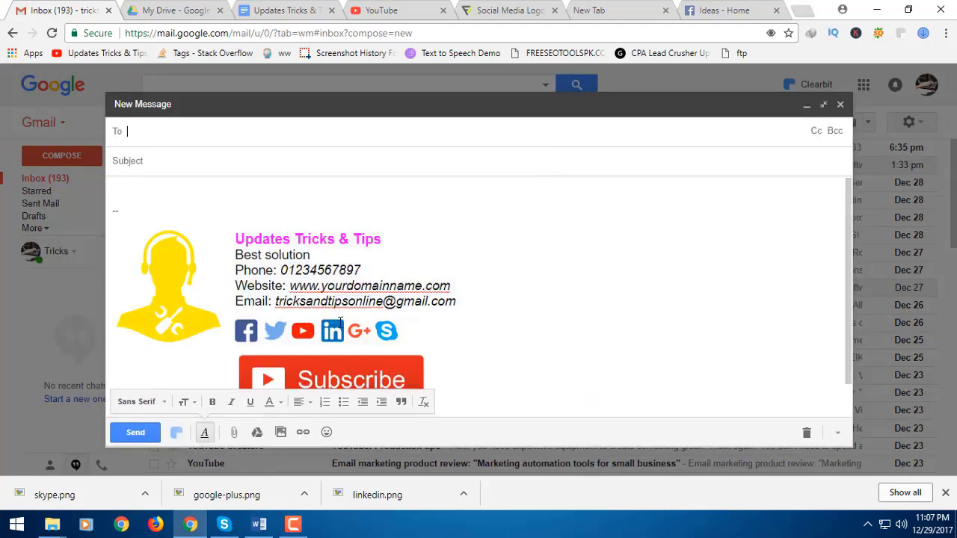
click(415, 270)
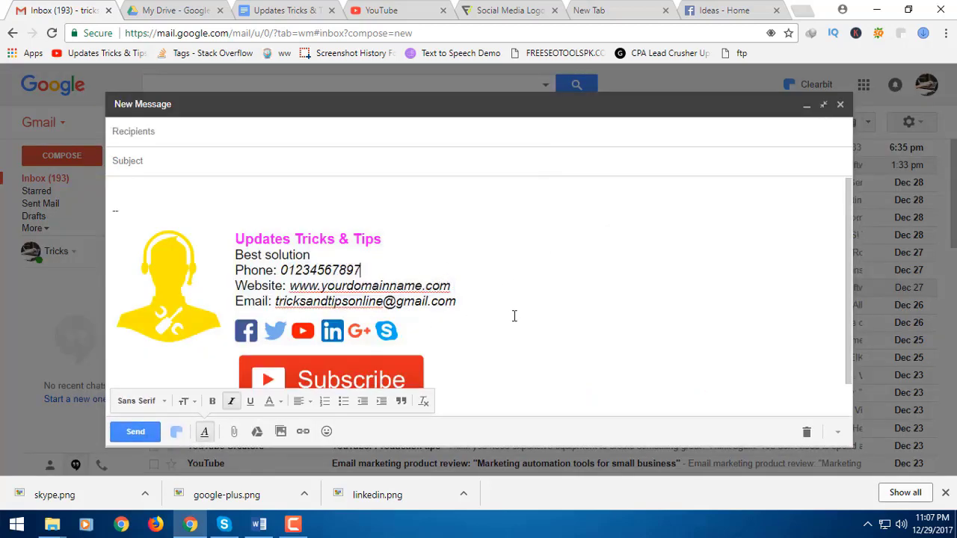
Copy your own email address from the account menu into the To field
click(185, 142)
click(142, 169)
click(181, 134)
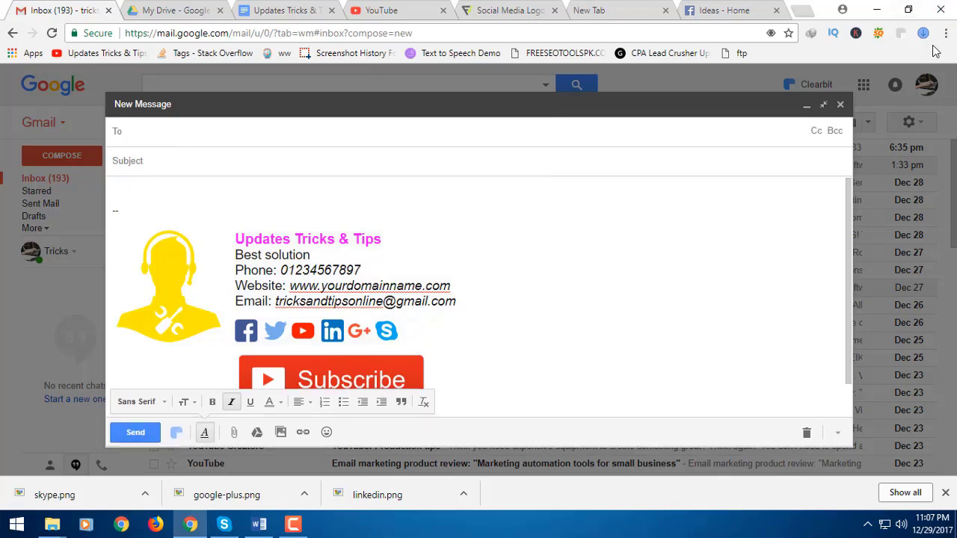
click(927, 85)
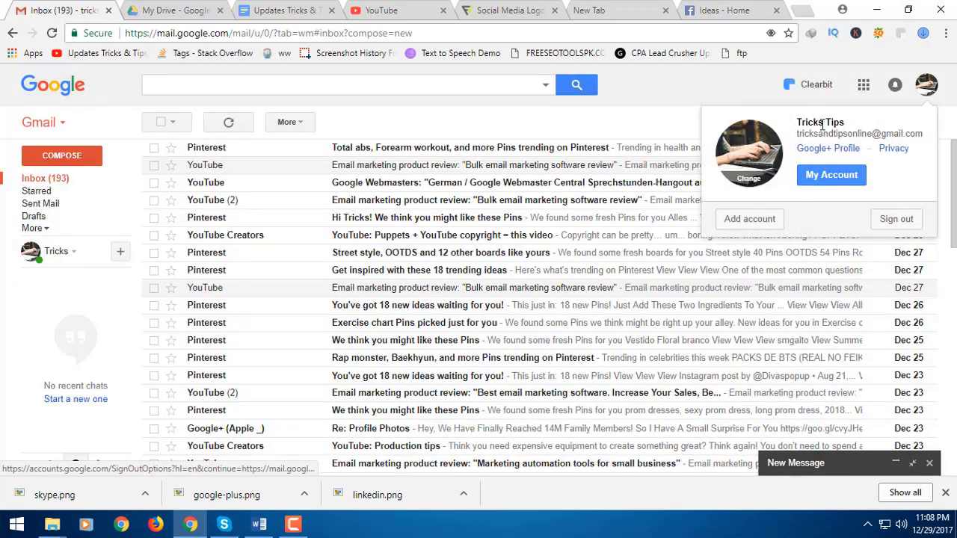
triple_click(838, 133)
right_click(843, 136)
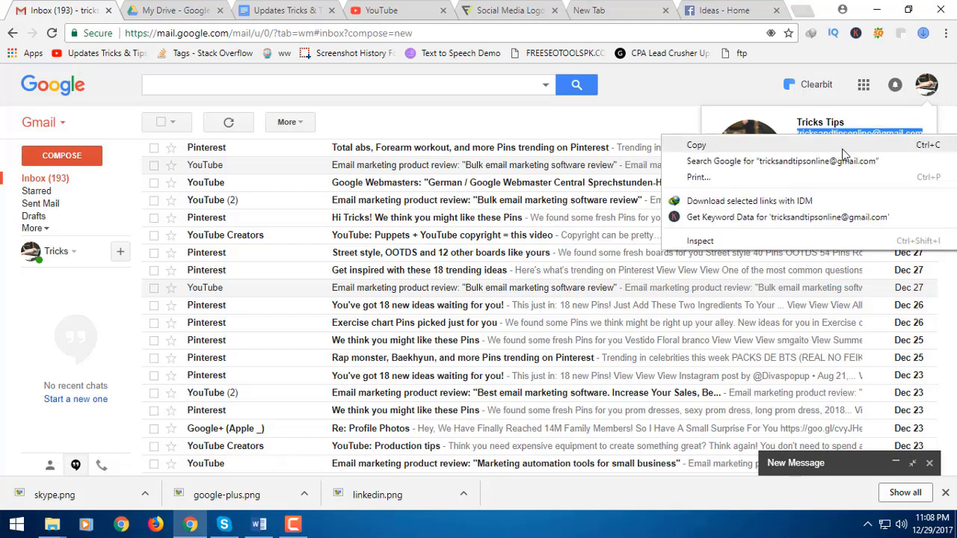
click(842, 147)
click(816, 464)
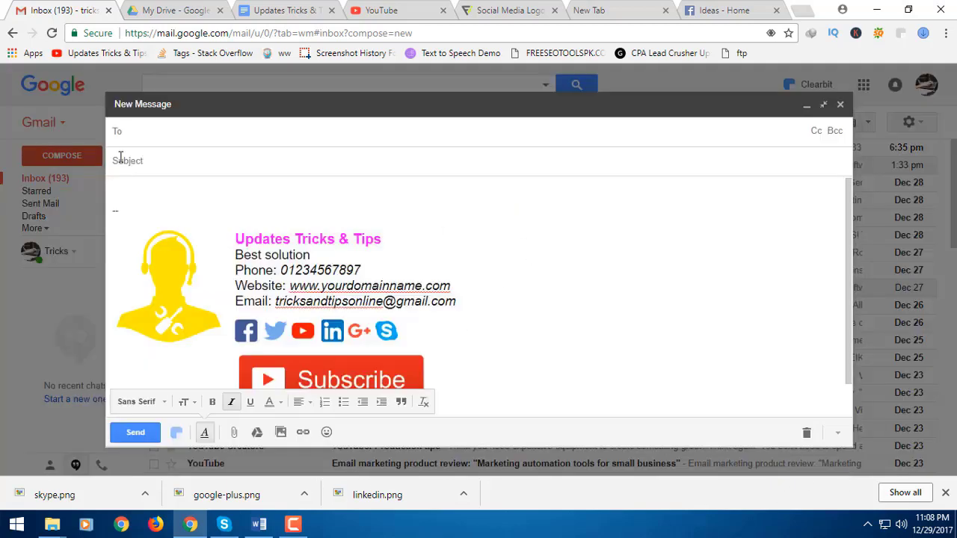
right_click(185, 132)
click(240, 217)
Enter the subject 'test' and check the signature in the message body
click(144, 162)
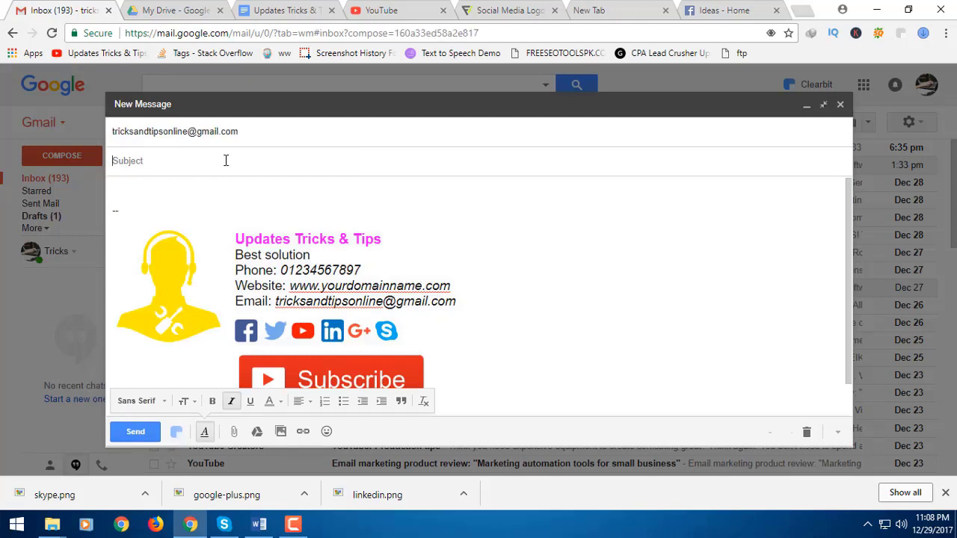
text(test)
click(286, 185)
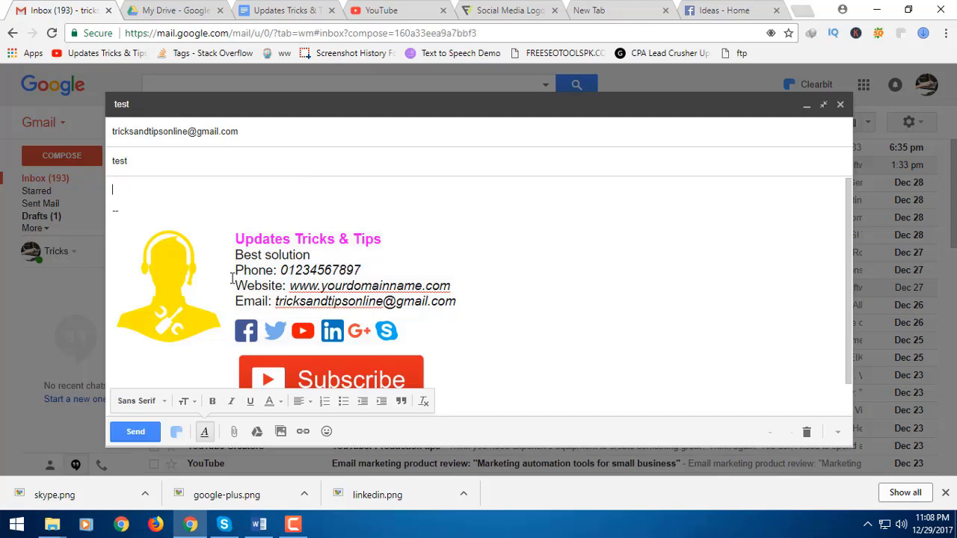
text(hi)
scroll(603, 357, down, 1)
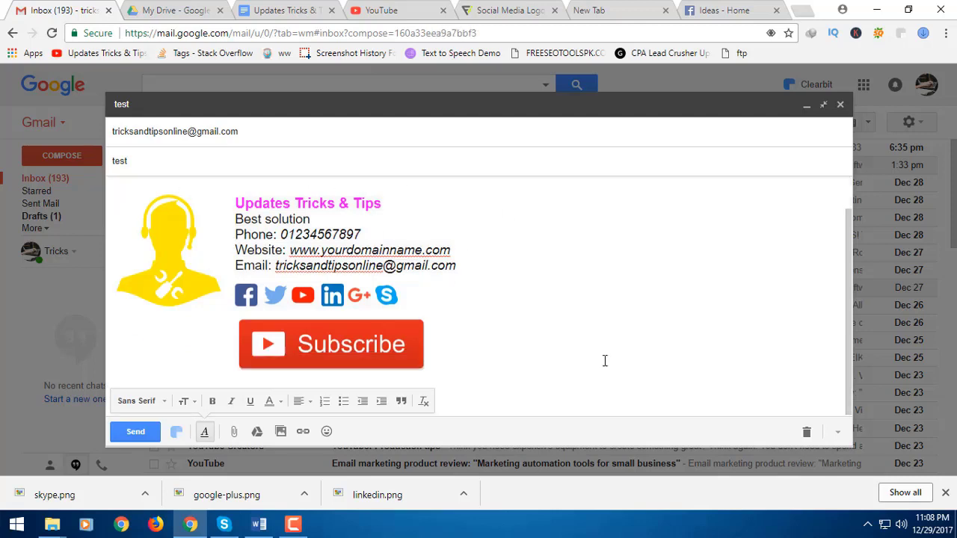
scroll(601, 352, up, 1)
scroll(600, 352, down, 1)
Send the 'test' message and view it from the inbox to inspect the signature
click(133, 436)
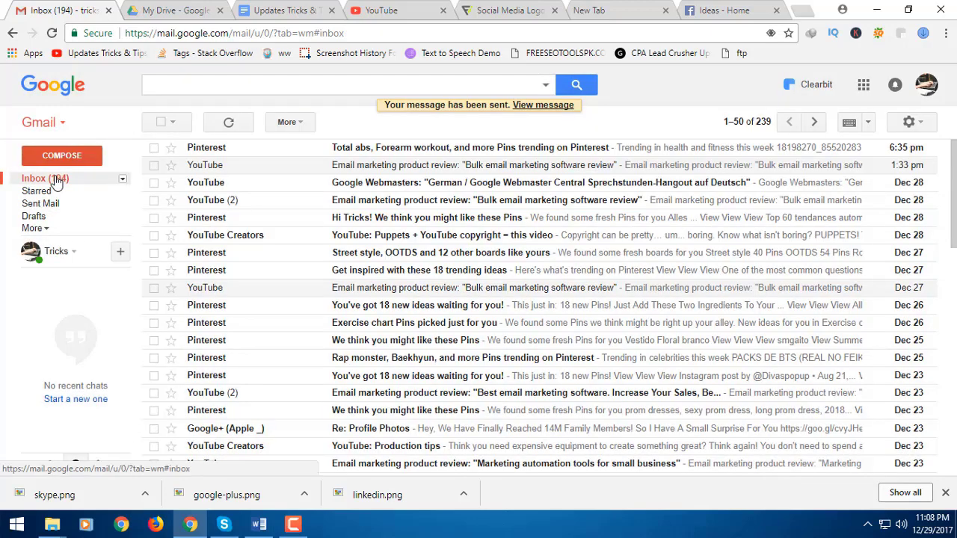
click(247, 129)
click(344, 149)
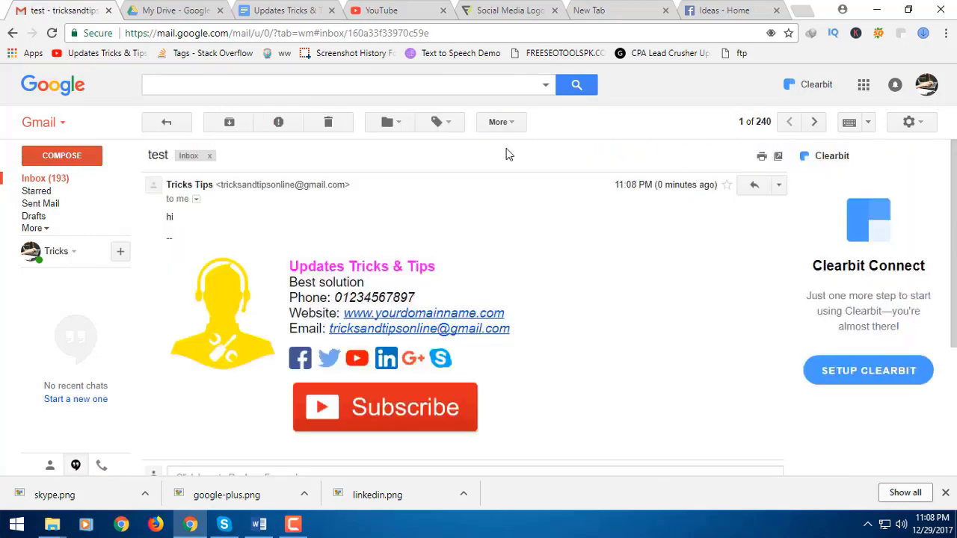
scroll(550, 314, down, 1)
scroll(546, 317, up, 1)
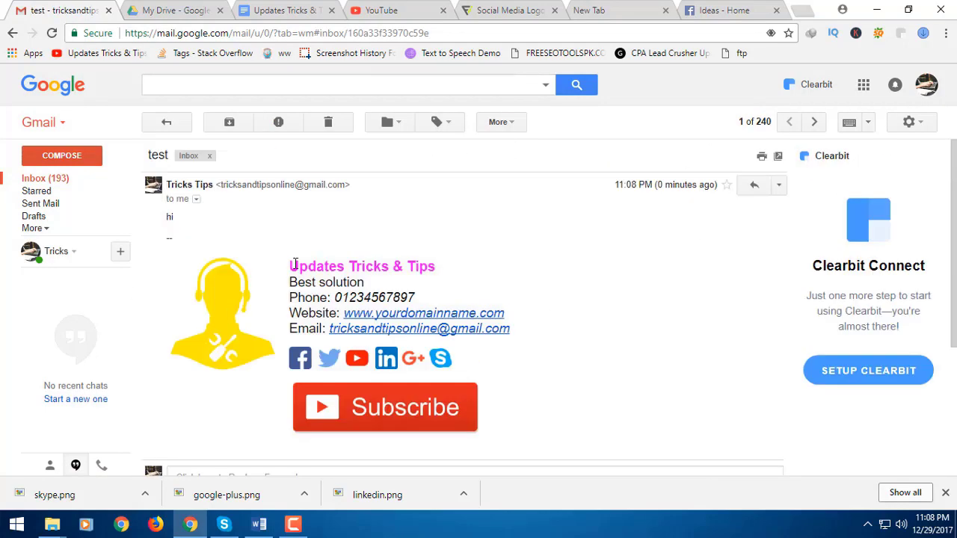